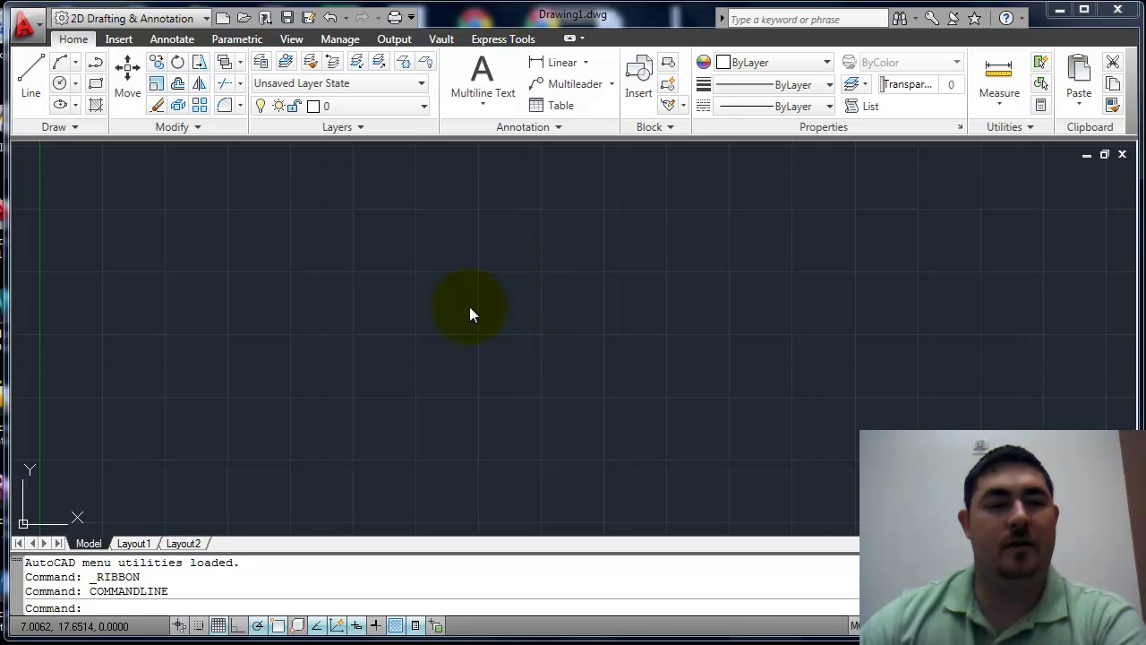
- Start the RECTANG command from the Rectangle tool on the Draw panel
{"action": "left_click", "coordinate": [97, 83]}
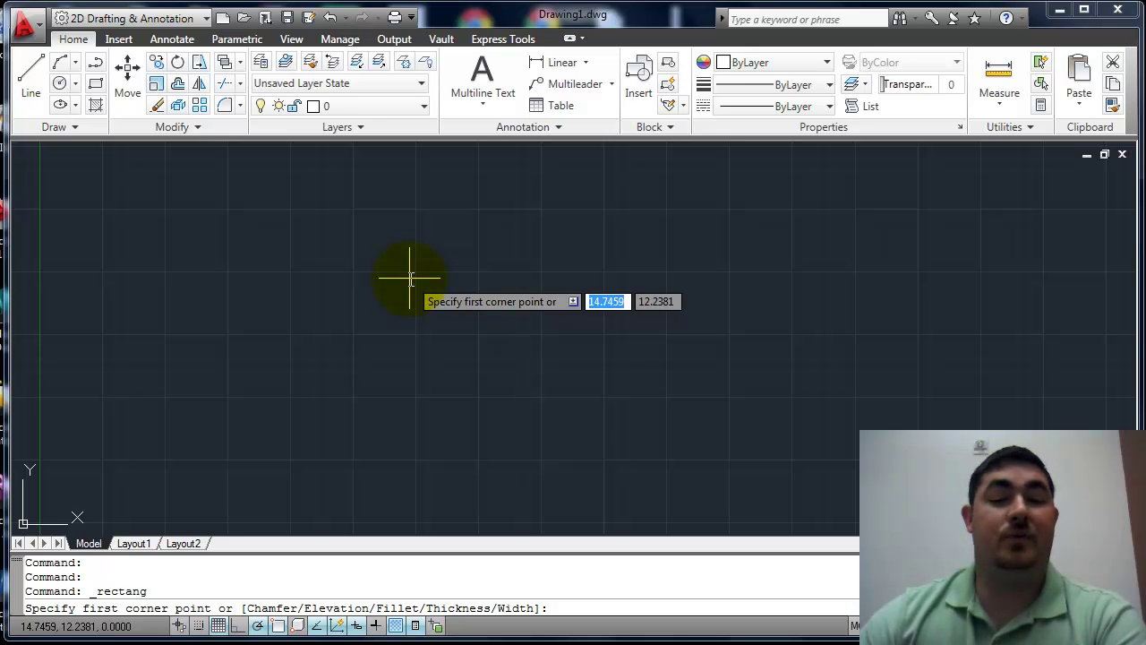
- Draw a 5 by 3 rectangle left of centre, with @5,3 as the other corner
{"action": "left_click", "coordinate": [333, 377]}
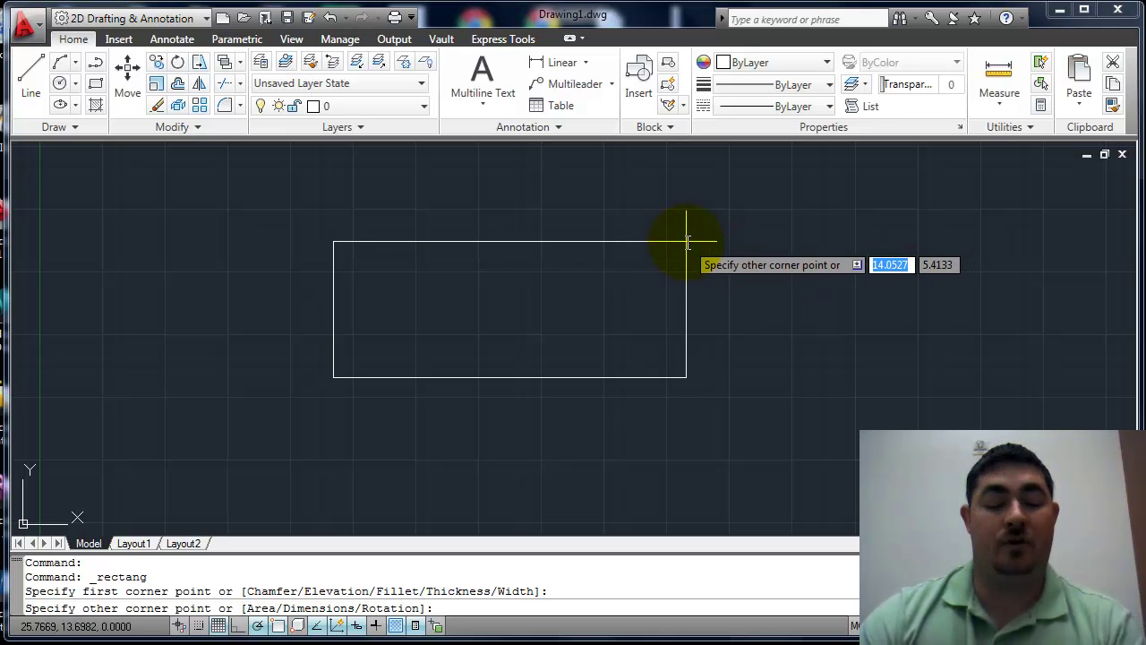
{"action": "type", "text": "5"}
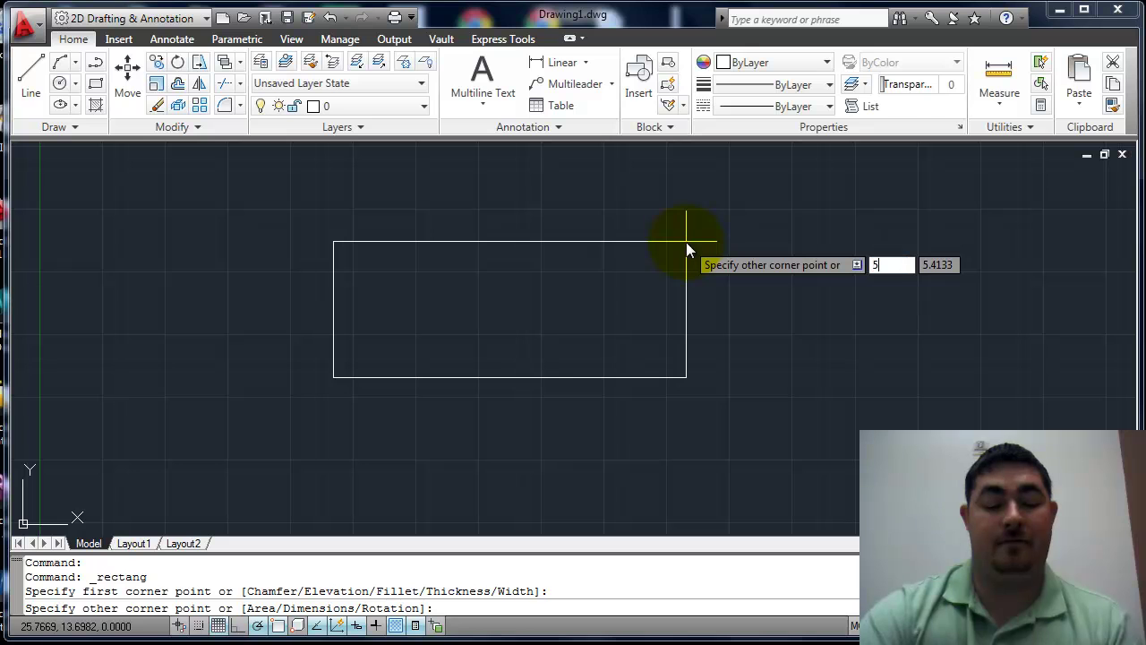
{"action": "key", "text": "Tab"}
{"action": "type", "text": "3"}
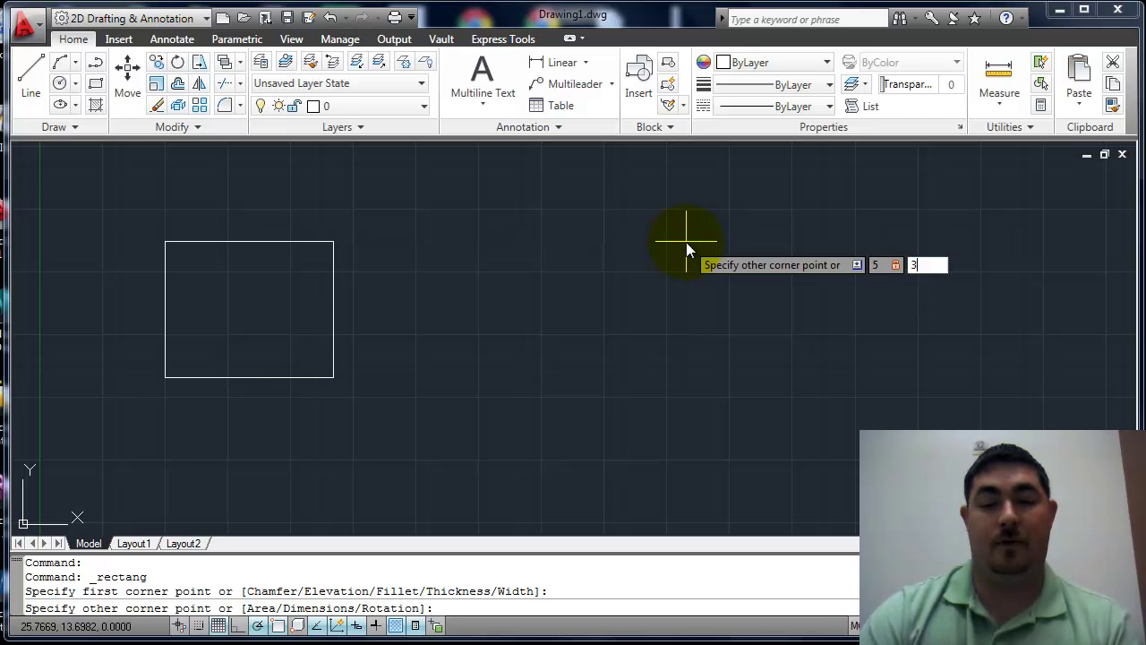
{"action": "key", "text": "Return"}
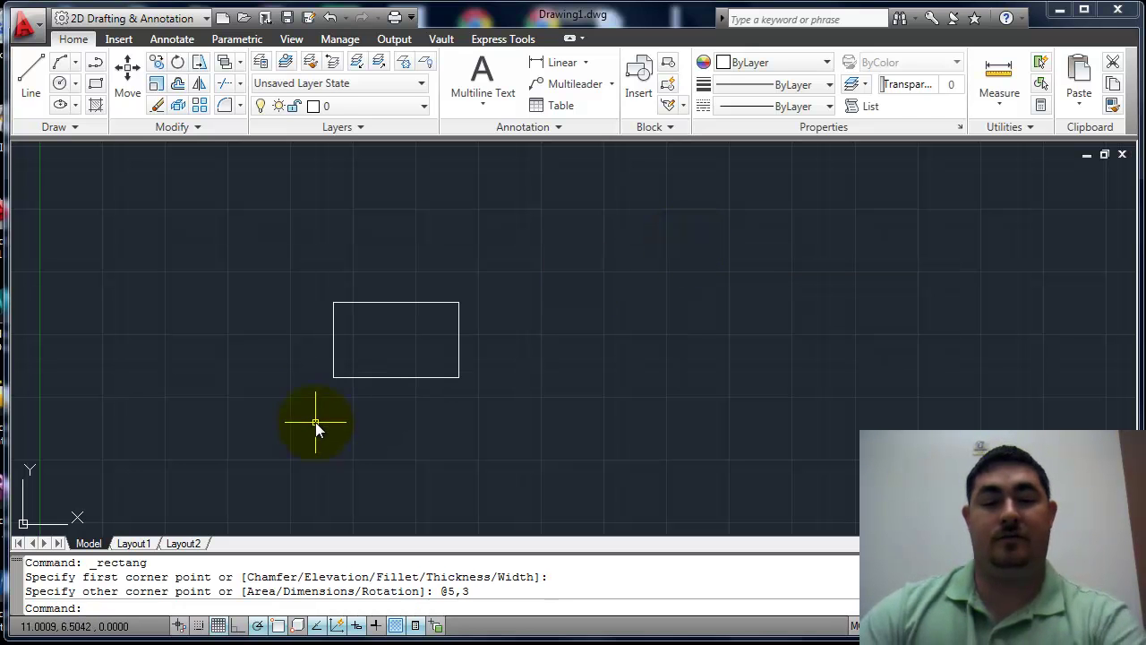
- Window-select the first 5 by 3 rectangle and erase it
{"action": "left_click", "coordinate": [476, 295]}
{"action": "left_click", "coordinate": [440, 322]}
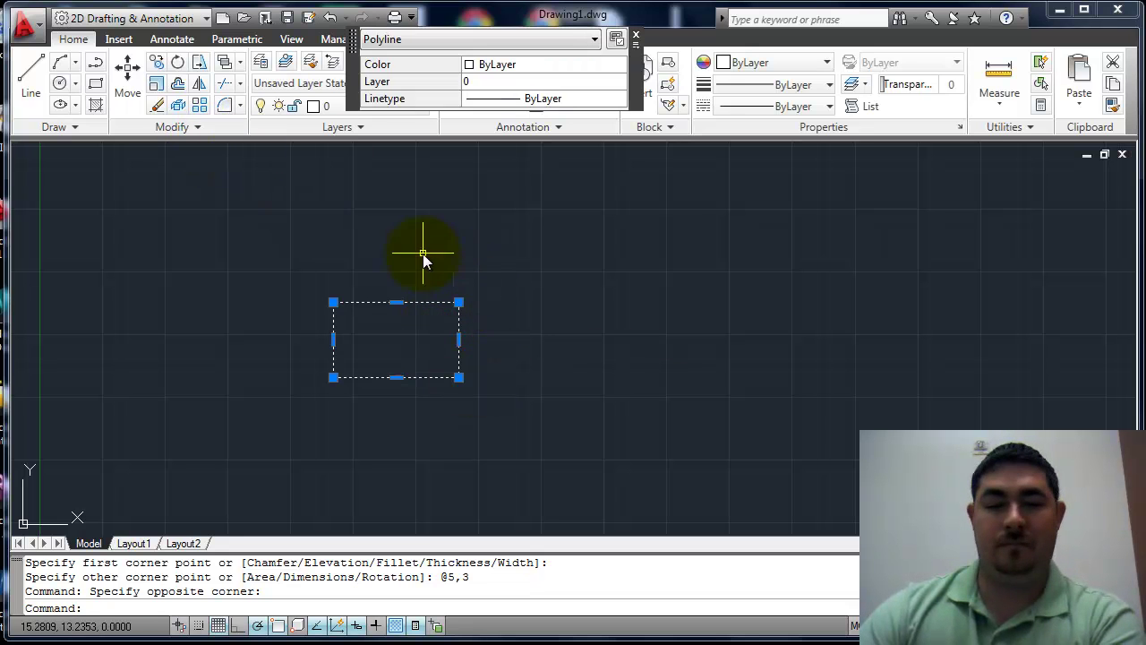
{"action": "key", "text": "Delete"}
- Draw a second 5 by 3 rectangle with dimensions 5 and 3
{"action": "left_click", "coordinate": [96, 82]}
{"action": "left_click", "coordinate": [377, 363]}
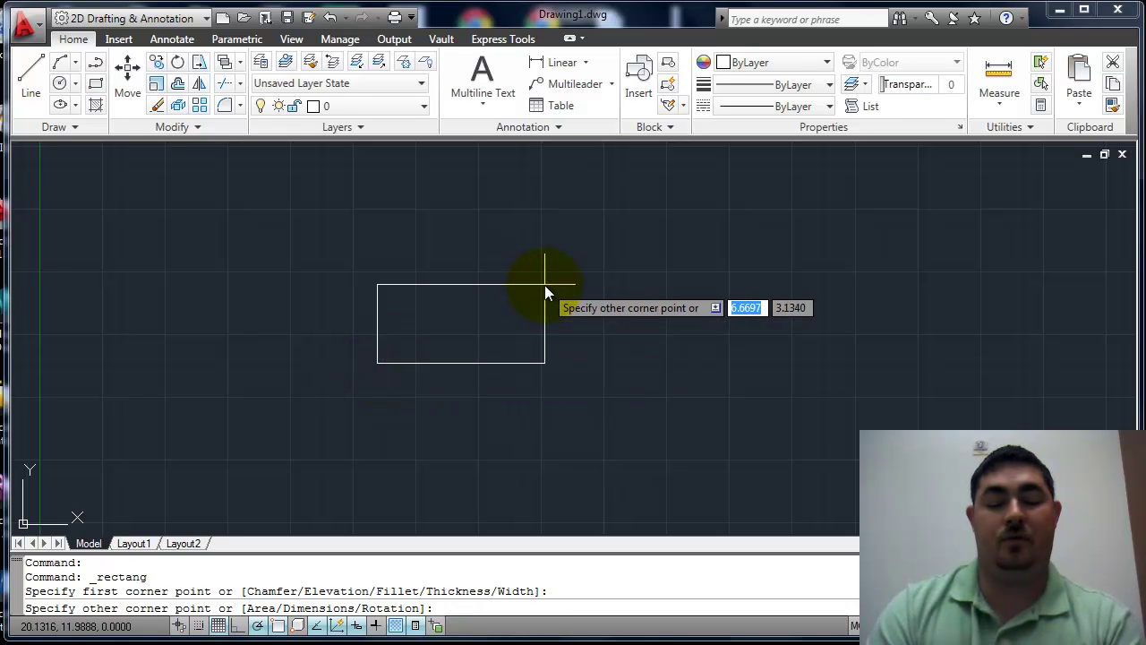
{"action": "type", "text": "5"}
{"action": "key", "text": "Tab"}
{"action": "type", "text": "3"}
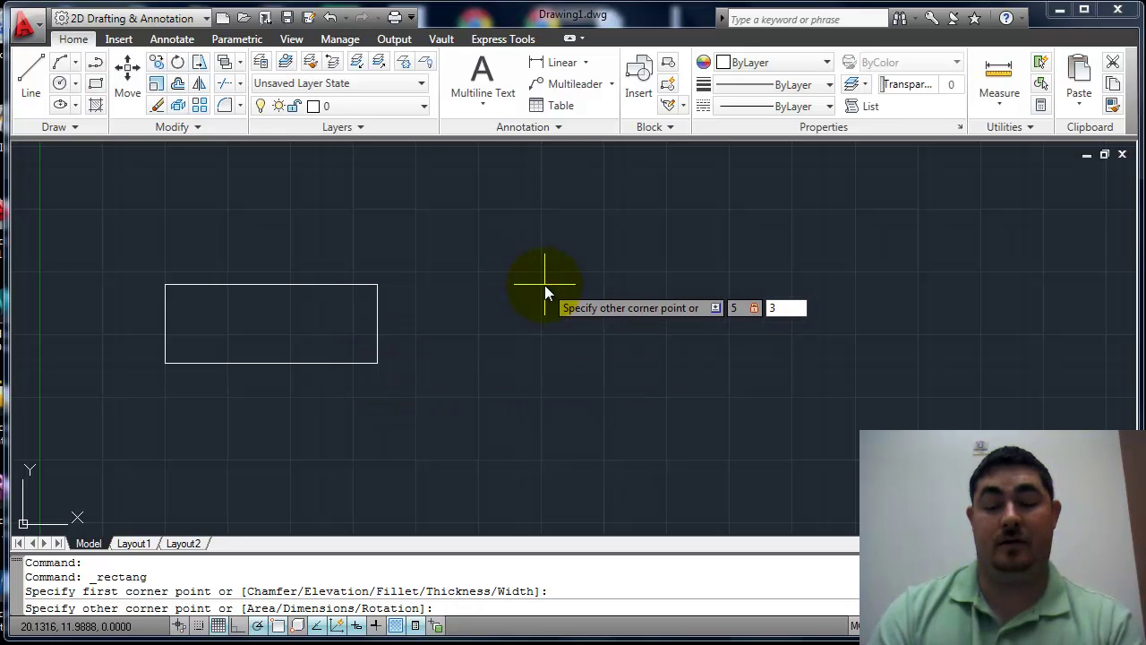
{"action": "key", "text": "Return"}
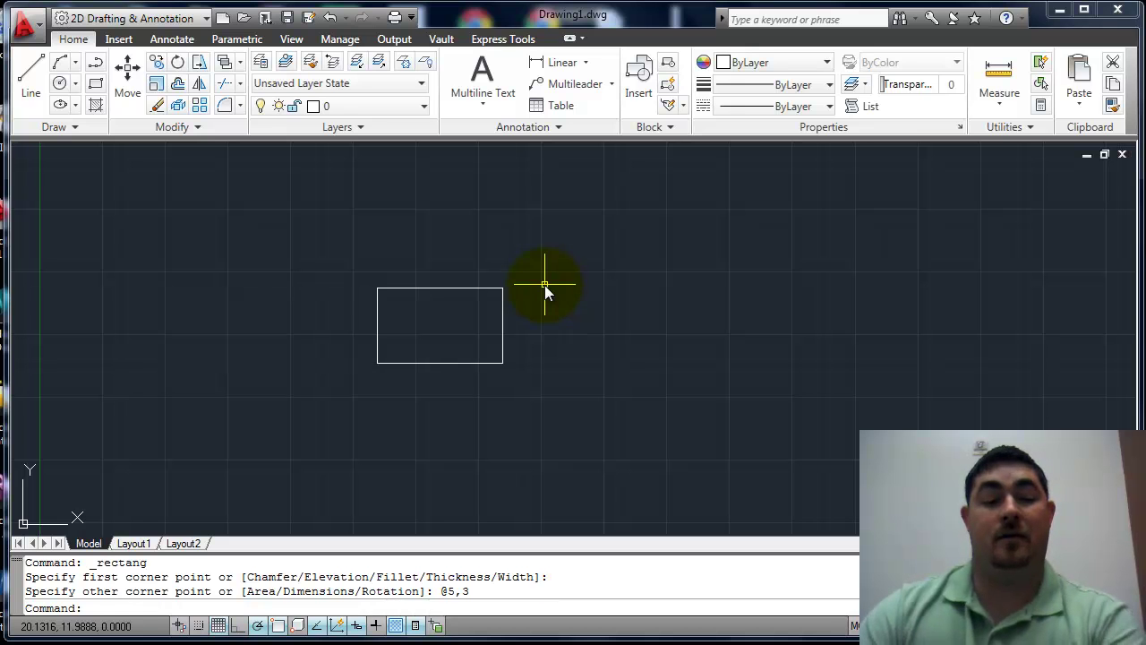
- Select the second rectangle with a crossing window and erase it
{"action": "left_click", "coordinate": [562, 281]}
{"action": "left_click", "coordinate": [529, 269]}
{"action": "left_click", "coordinate": [537, 270]}
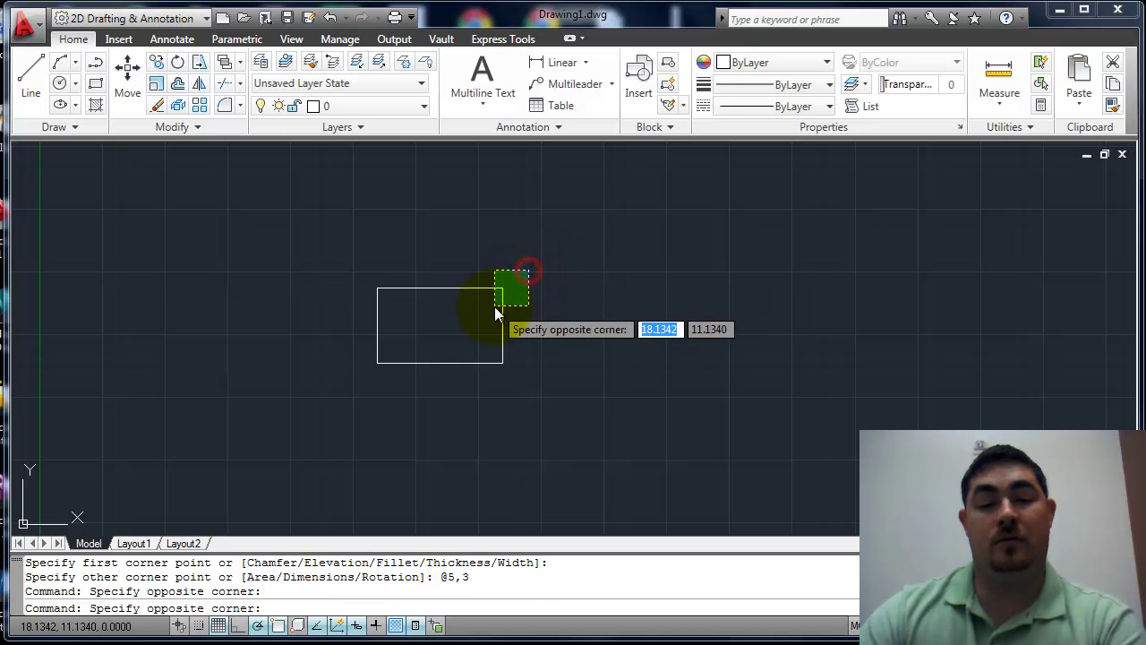
{"action": "left_click", "coordinate": [495, 306]}
{"action": "key", "text": "Delete"}
- Restart RECTANG and place the first corner near the upper middle of the drawing
{"action": "left_click", "coordinate": [96, 83]}
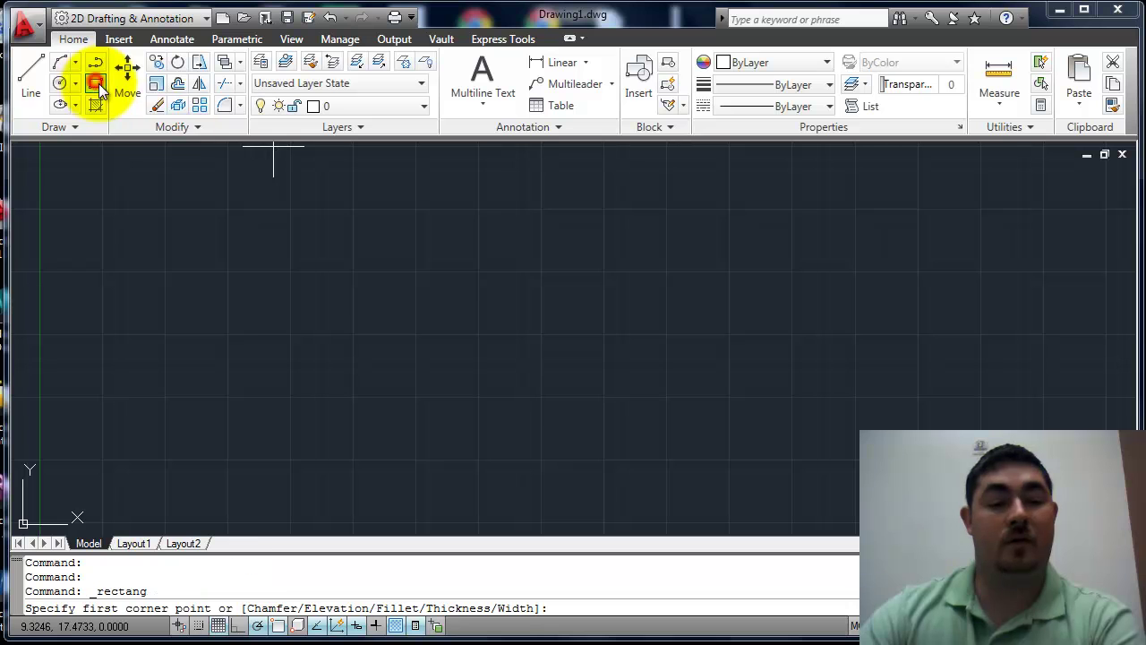
{"action": "left_click", "coordinate": [435, 308]}
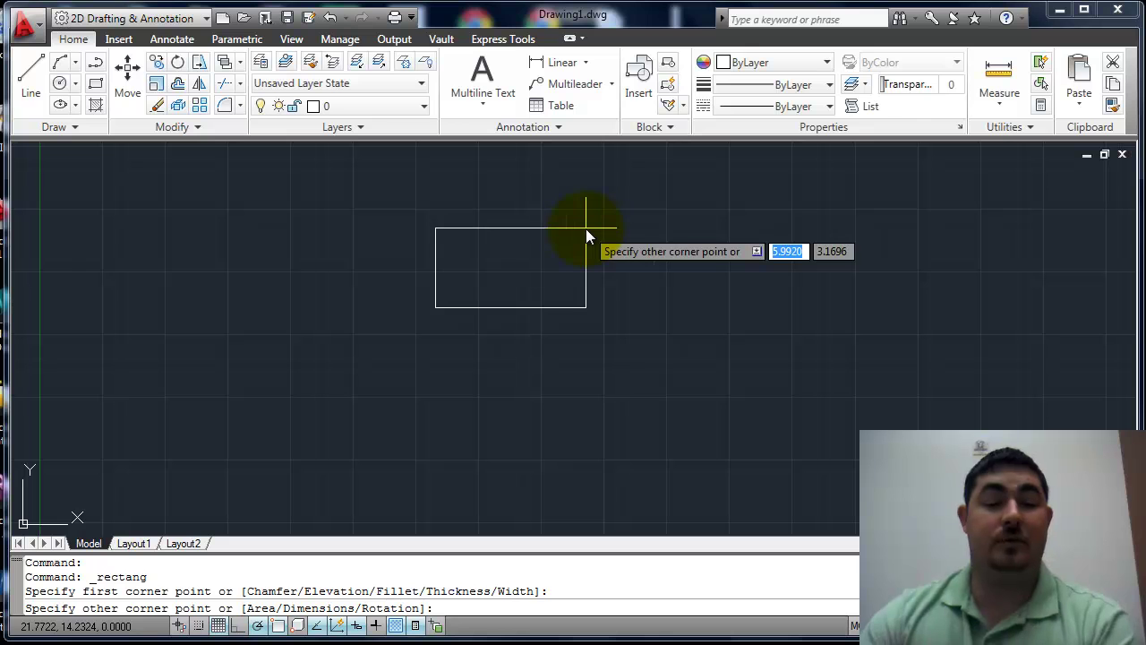
- Draw a 5 by 3 rectangle rotated 30 degrees, using the Rotation and Dimensions options
{"action": "type", "text": "r"}
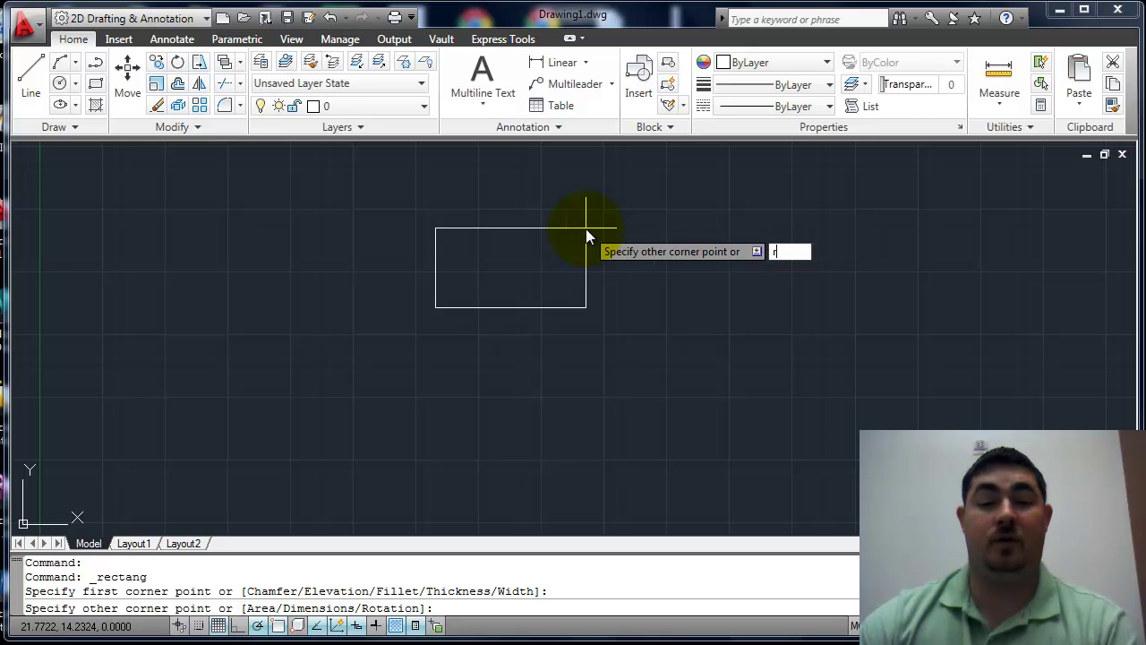
{"action": "key", "text": "Return"}
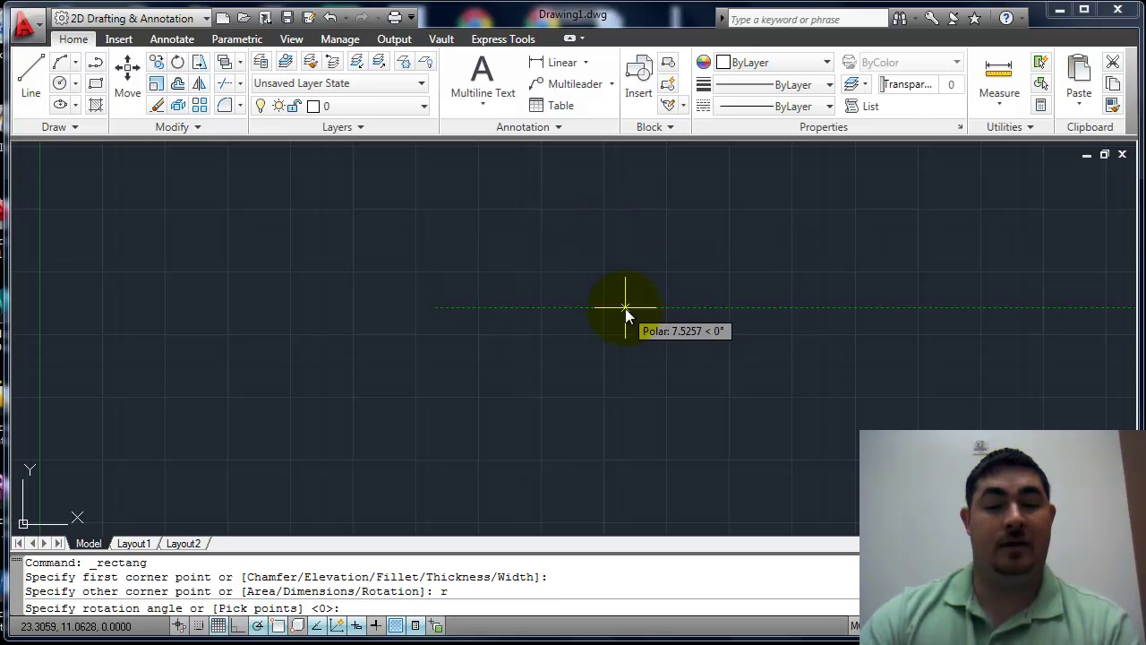
{"action": "type", "text": "30"}
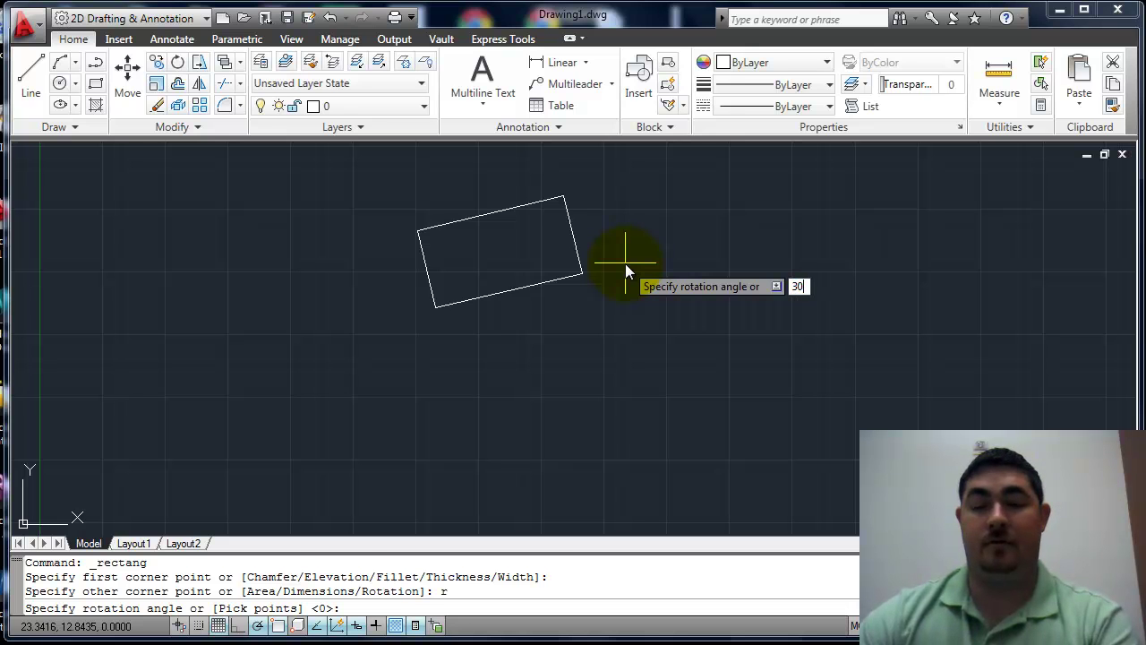
{"action": "key", "text": "Return"}
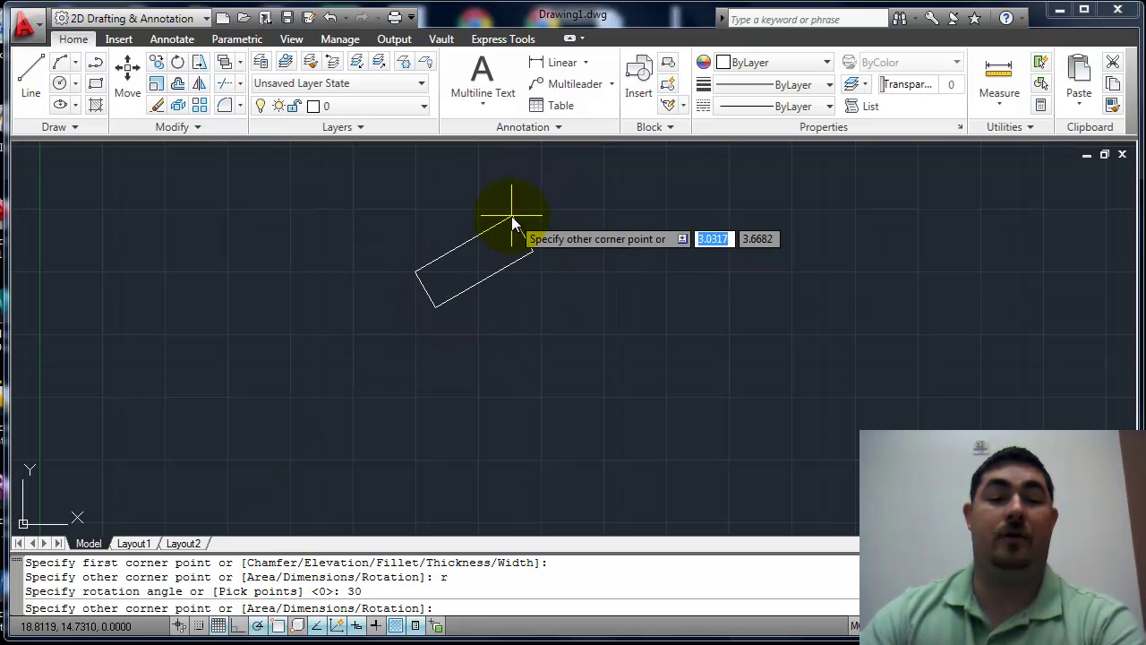
{"action": "type", "text": "d"}
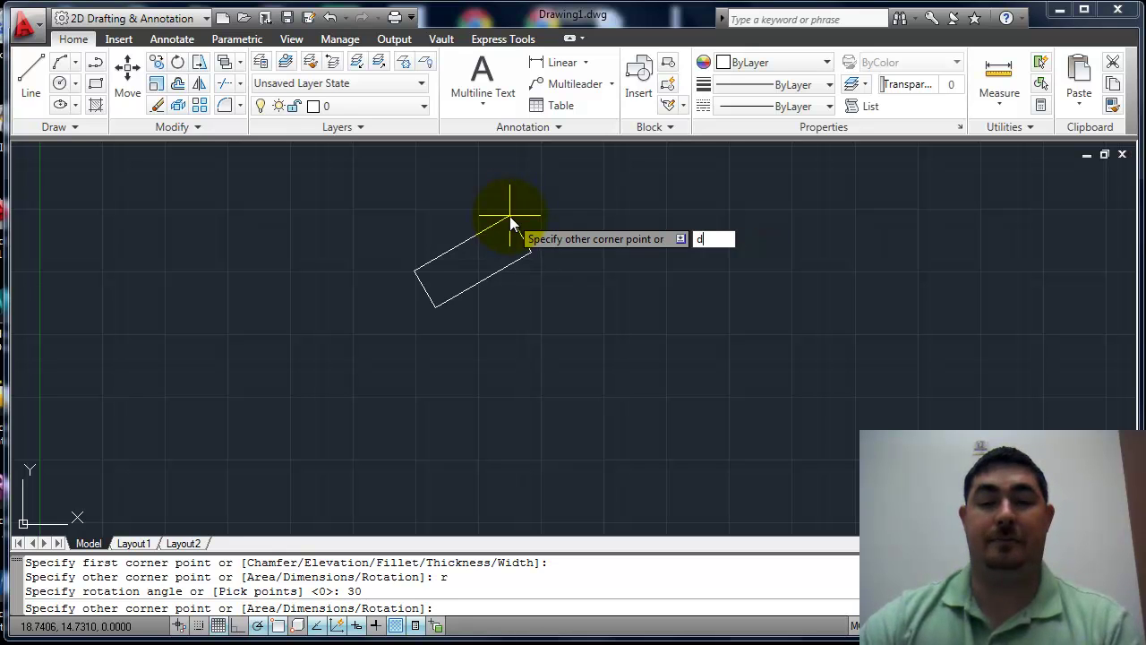
{"action": "key", "text": "Return"}
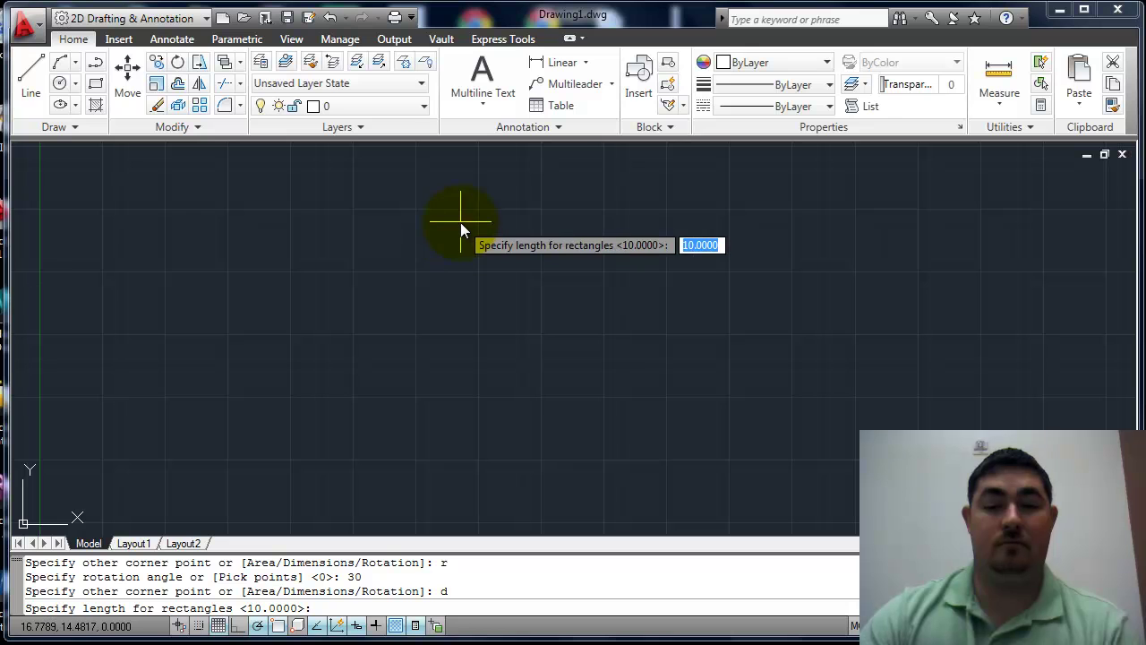
{"action": "type", "text": "5"}
{"action": "key", "text": "Return"}
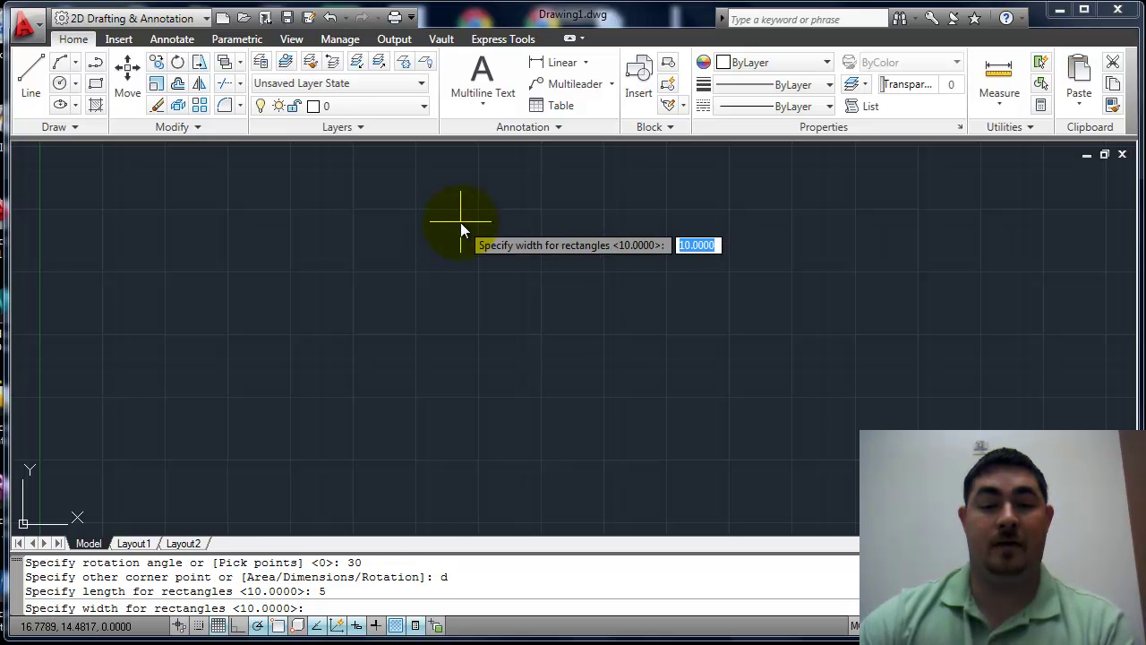
{"action": "type", "text": "3"}
{"action": "key", "text": "Return"}
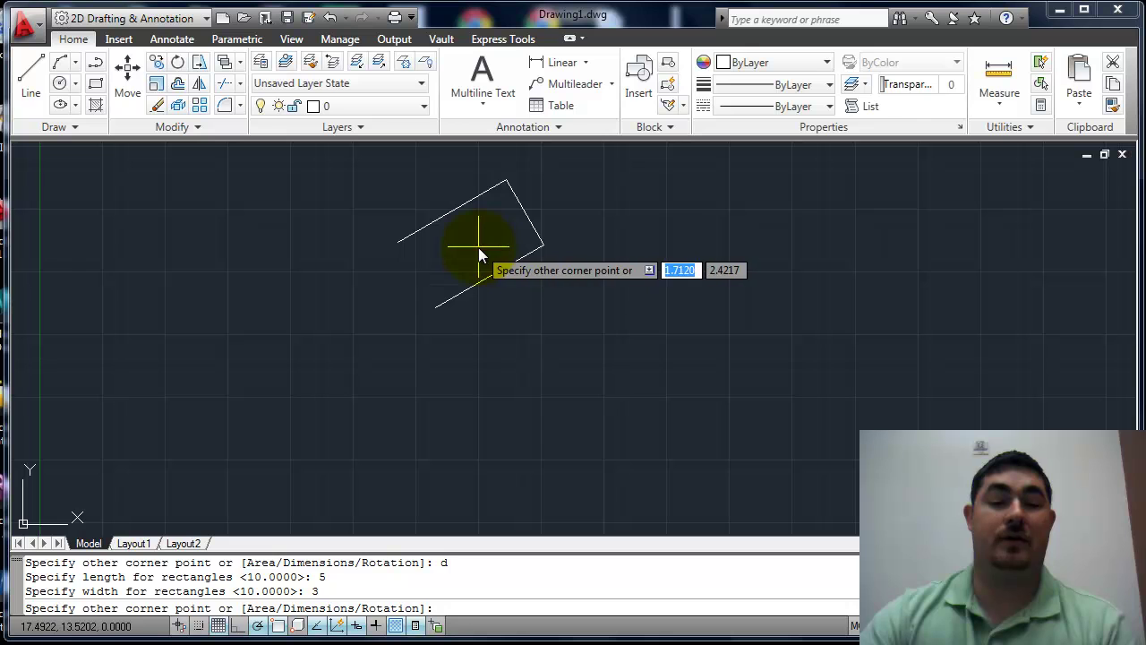
{"action": "left_click", "coordinate": [478, 247]}
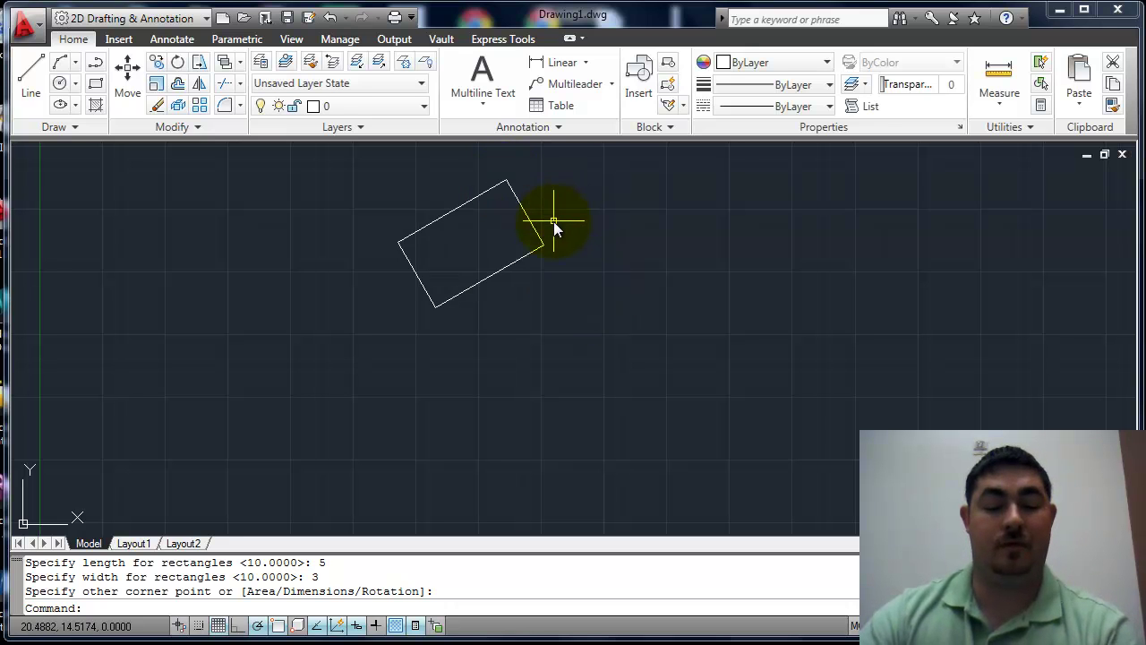
- Start REC, place a first corner right of the tilted rectangle, and set rotation to 0
{"action": "type", "text": "re"}
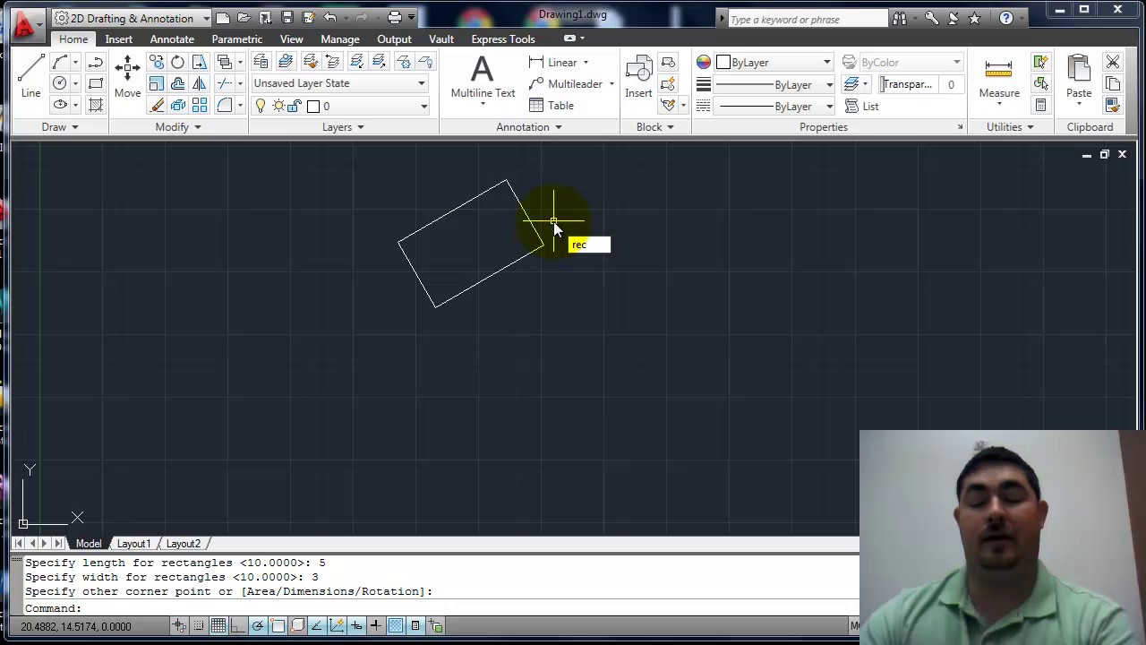
{"action": "type", "text": "c"}
{"action": "key", "text": "Return"}
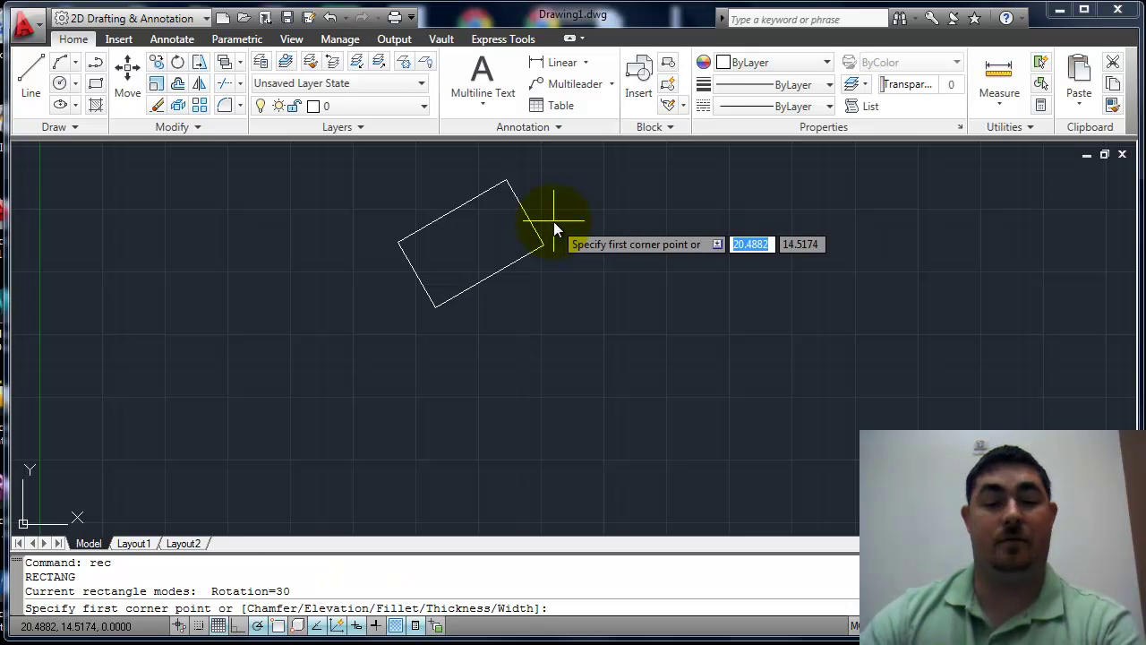
{"action": "left_click", "coordinate": [653, 365]}
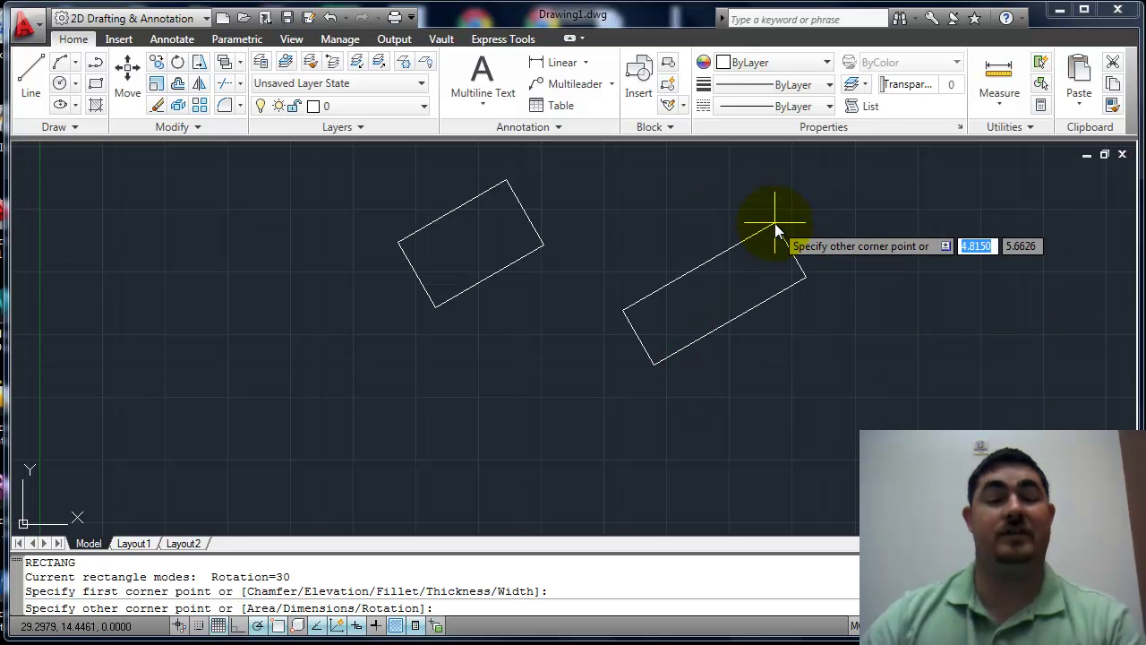
{"action": "type", "text": "r"}
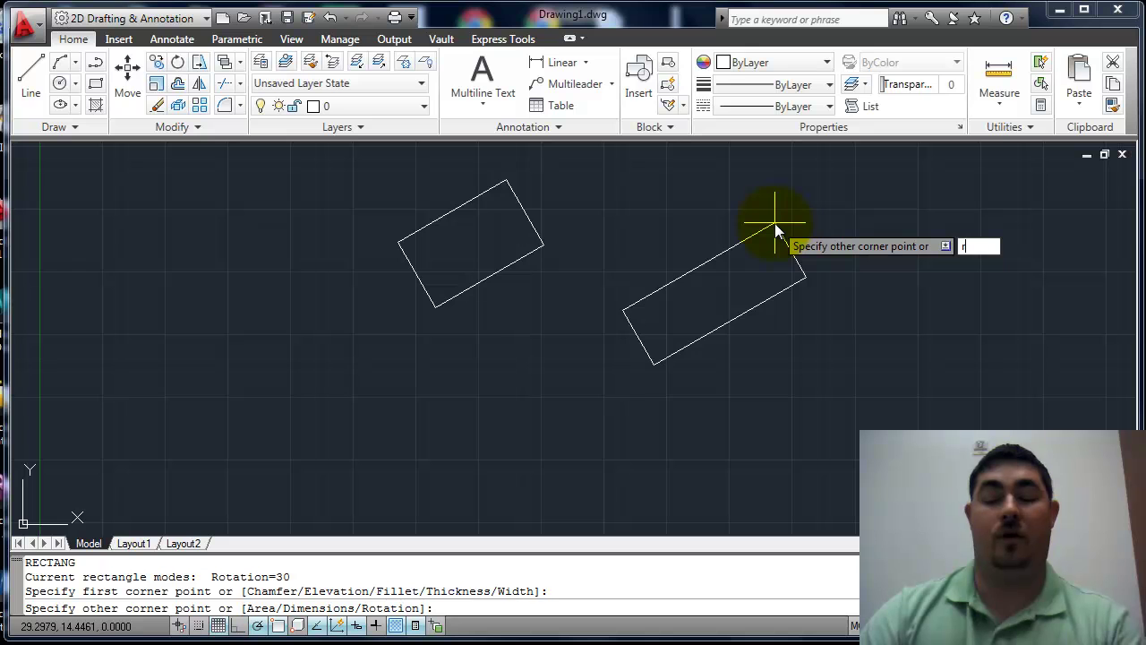
{"action": "key", "text": "Return"}
{"action": "type", "text": "0"}
{"action": "key", "text": "Return"}
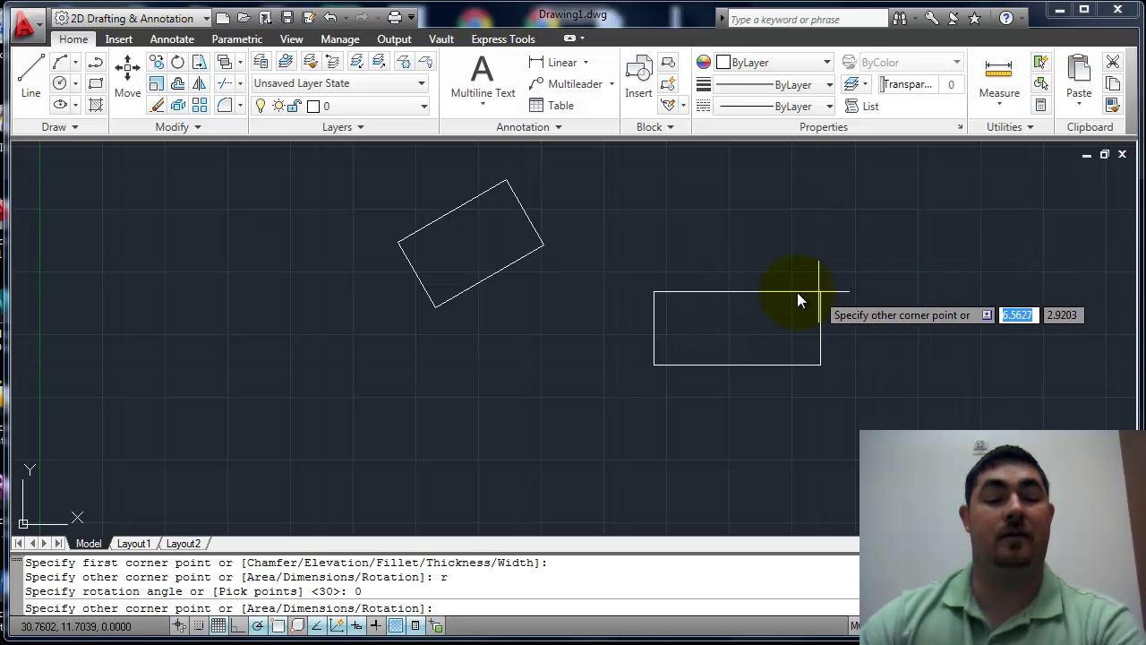
- Complete the rectangle from an area of 50 and a length of 8
{"action": "type", "text": "a"}
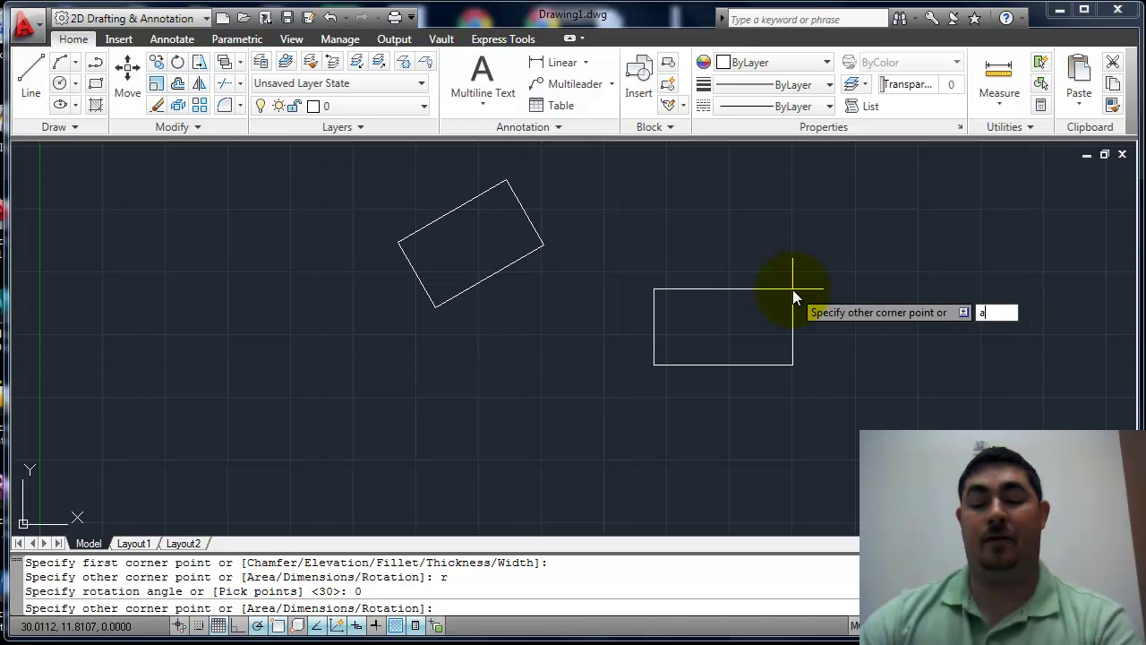
{"action": "key", "text": "Return"}
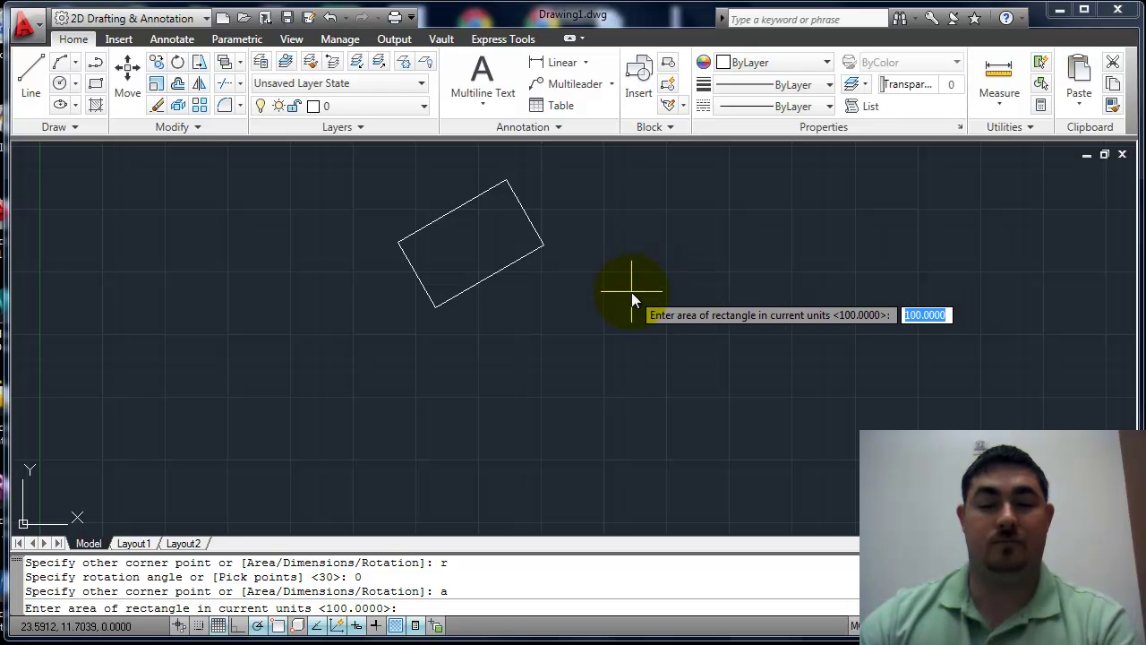
{"action": "type", "text": "50"}
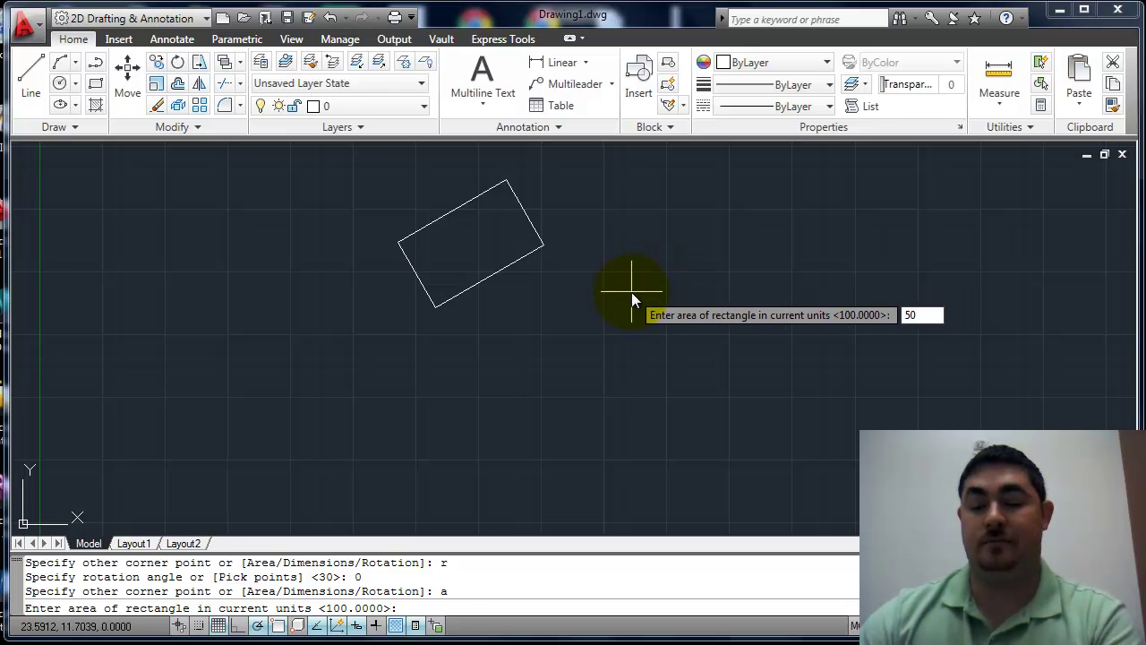
{"action": "key", "text": "Return"}
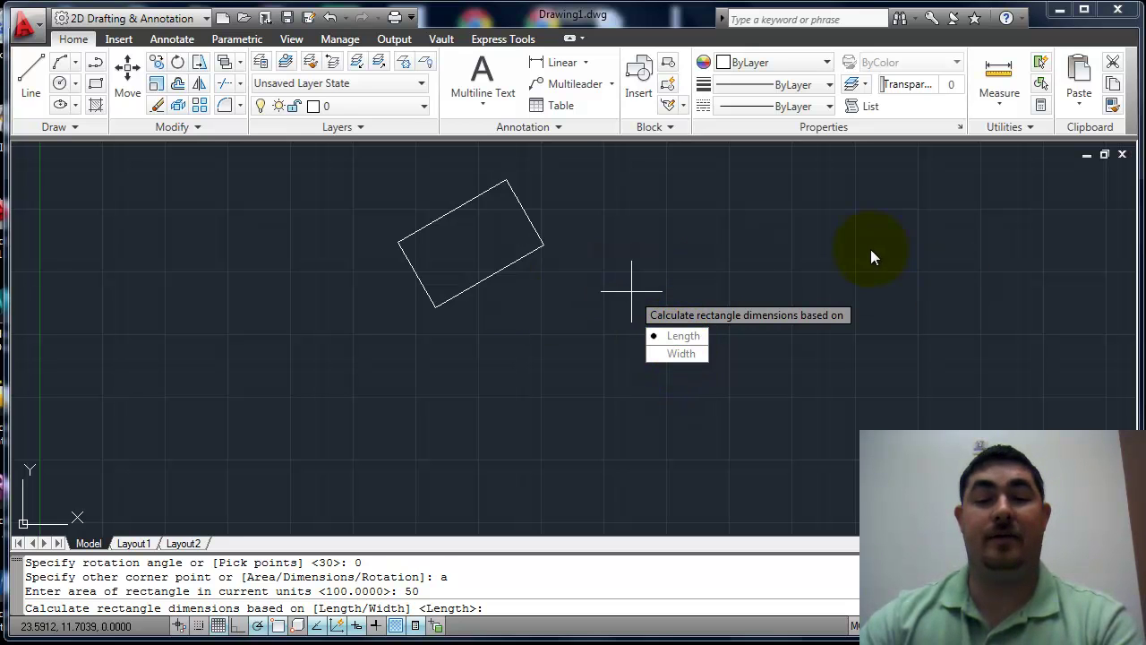
{"action": "left_click", "coordinate": [672, 337]}
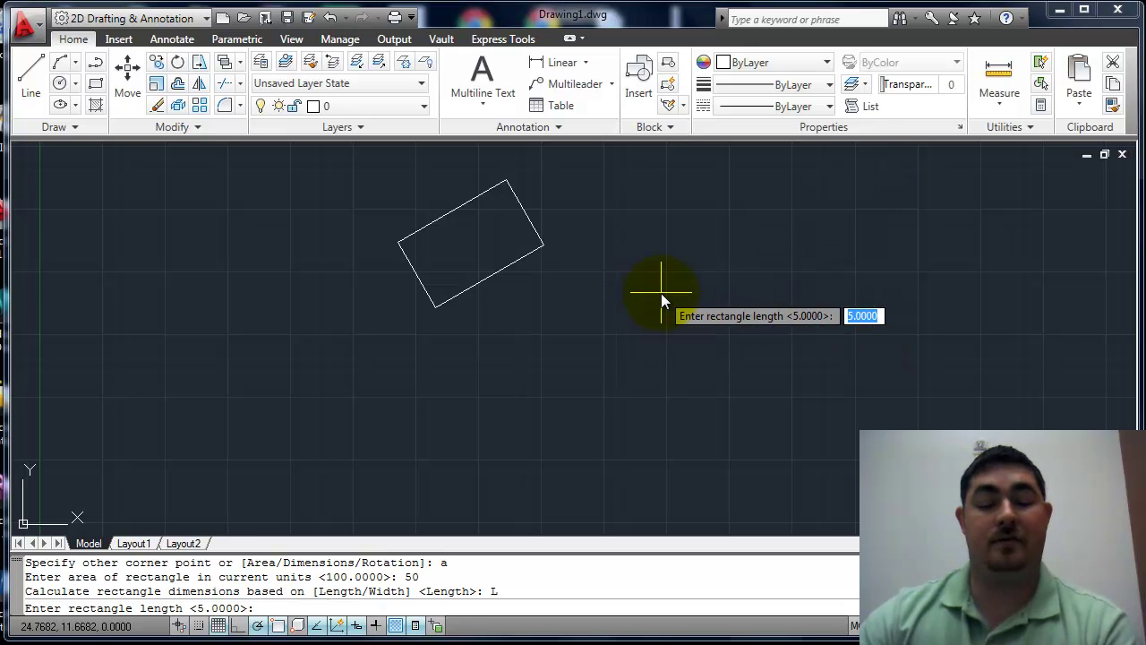
{"action": "type", "text": "8"}
{"action": "key", "text": "Return"}
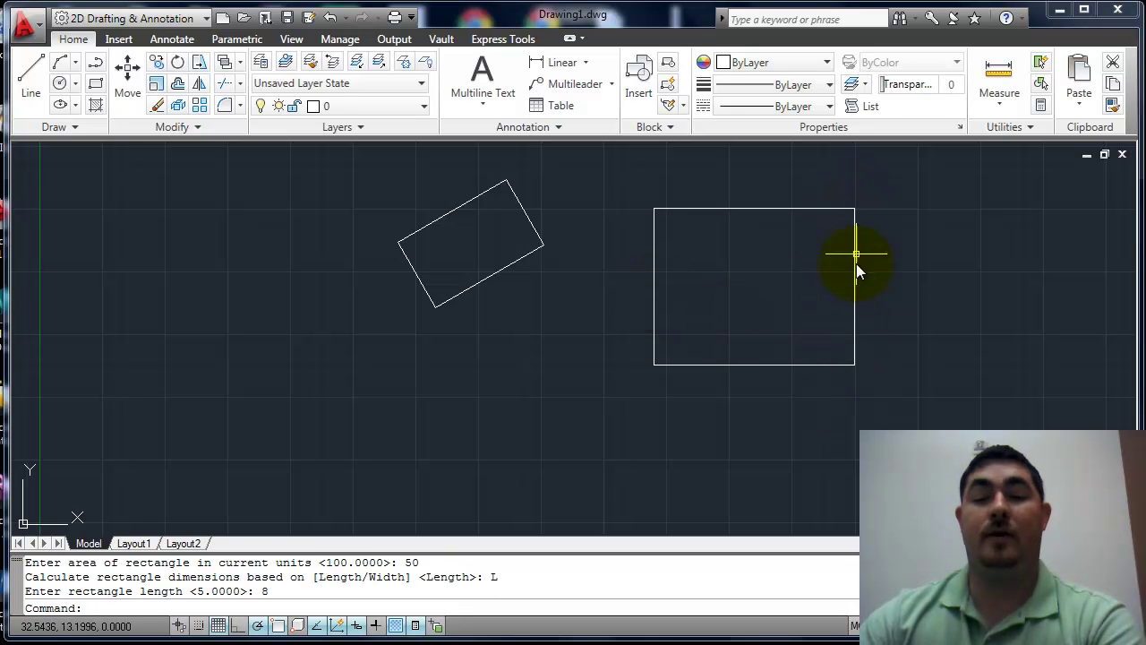
- Measure the rectangle's right side between its lower-right and top-right corners, reading 6.2500
{"action": "left_click", "coordinate": [1004, 67]}
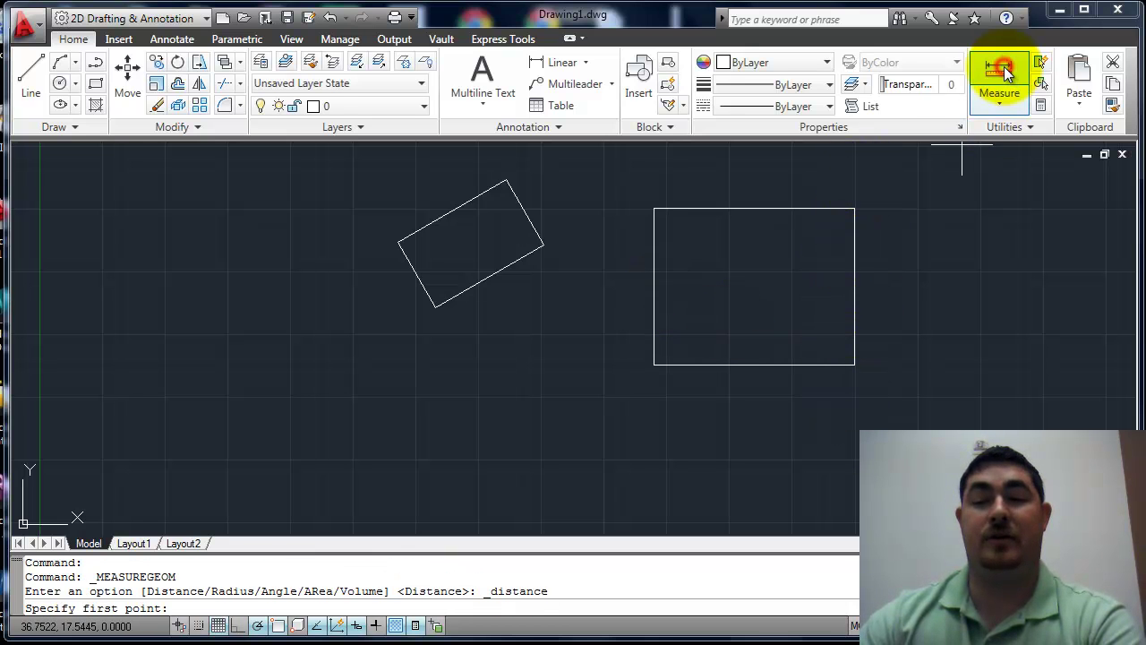
{"action": "left_click", "coordinate": [862, 364]}
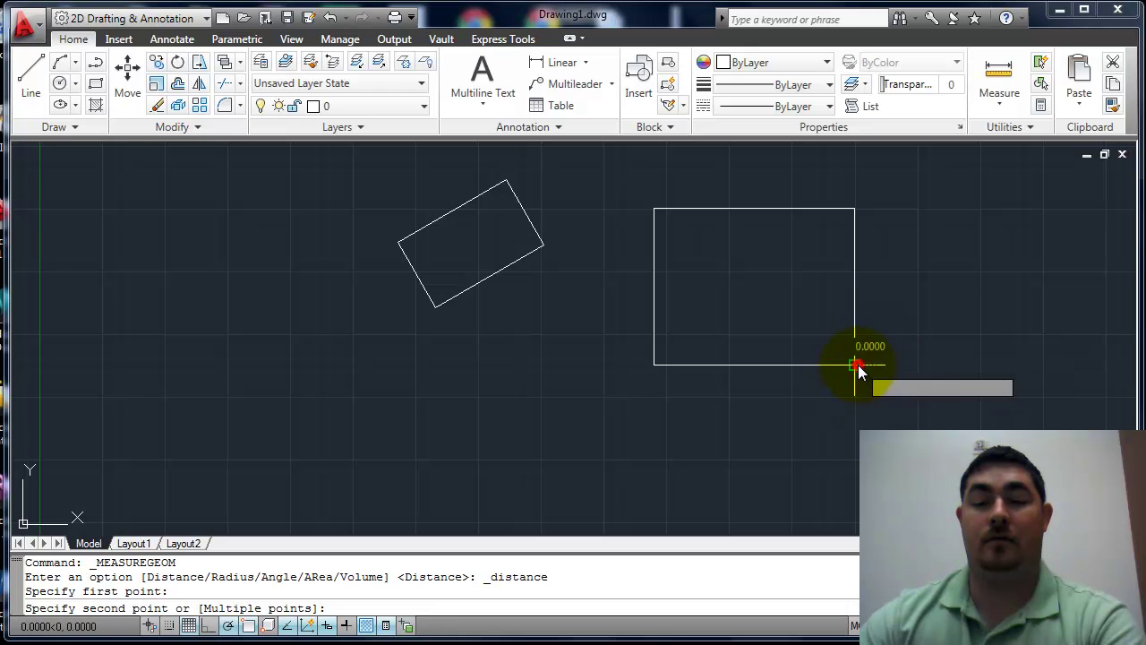
{"action": "left_click", "coordinate": [858, 209]}
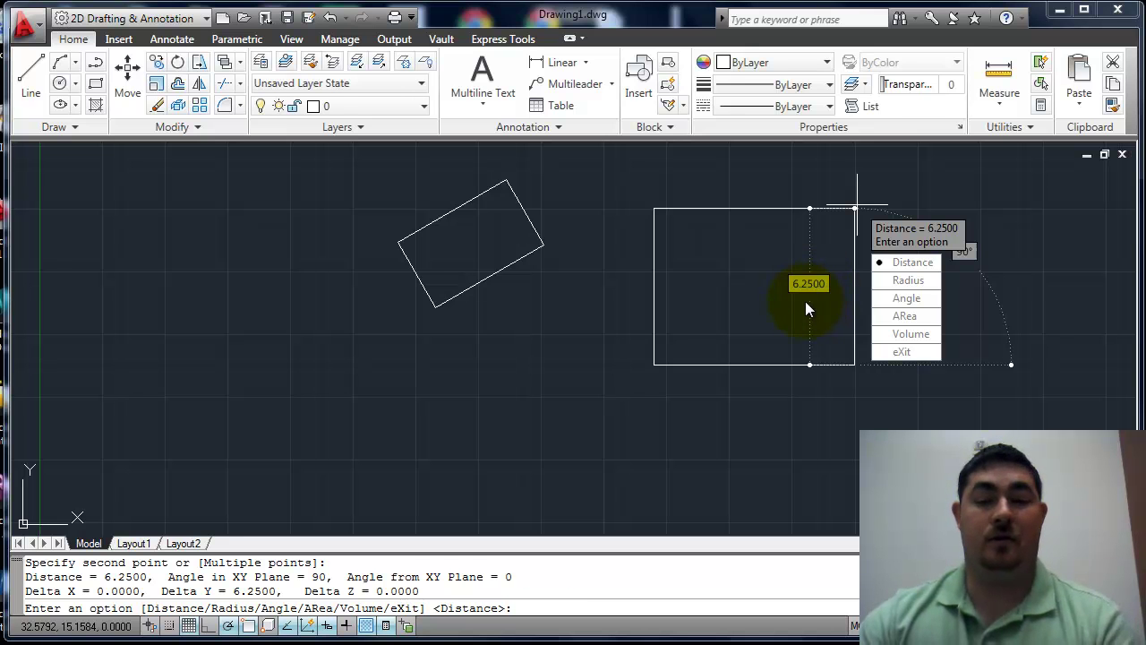
{"action": "key", "text": "Escape"}
{"action": "left_click", "coordinate": [857, 222]}
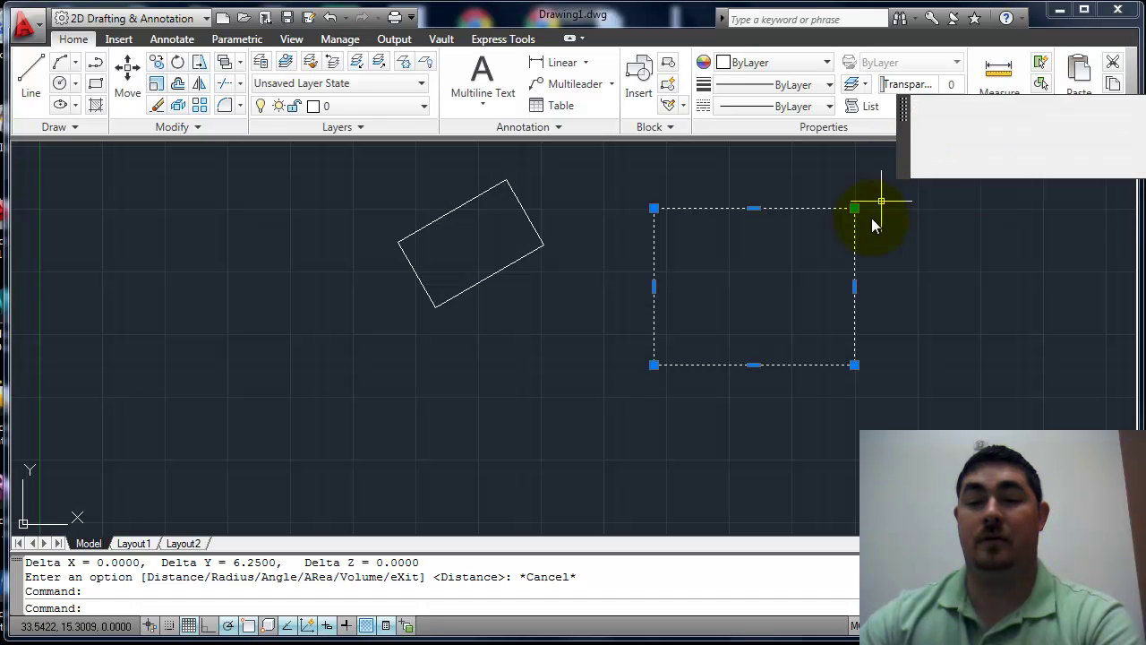
{"action": "right_click", "coordinate": [862, 231]}
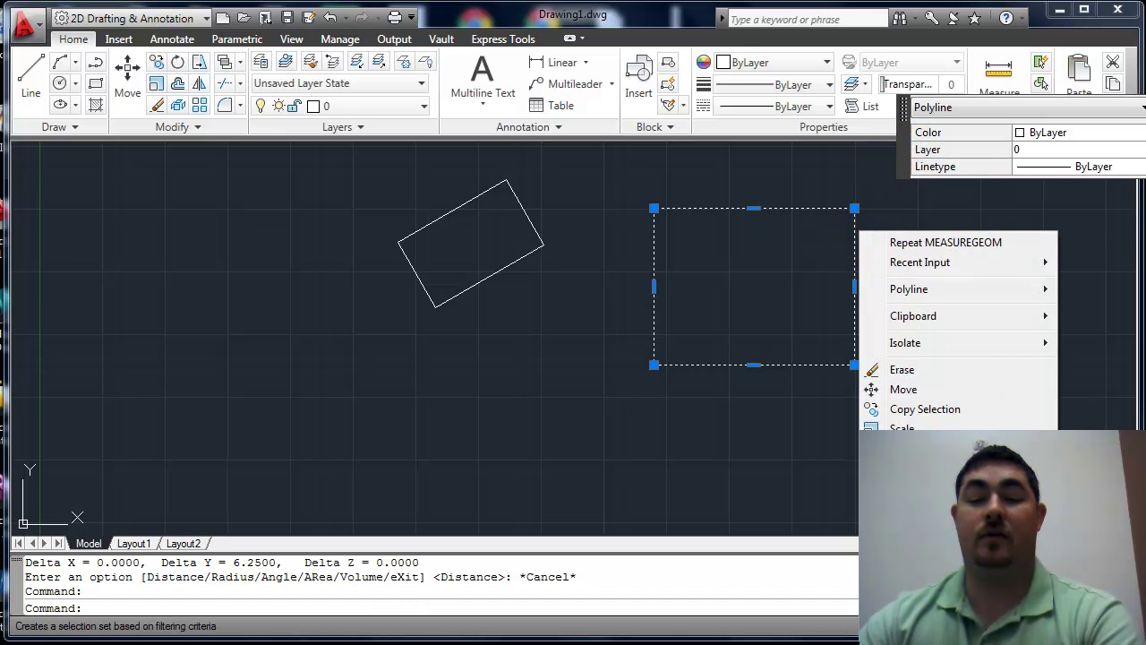
{"action": "left_click", "coordinate": [923, 609]}
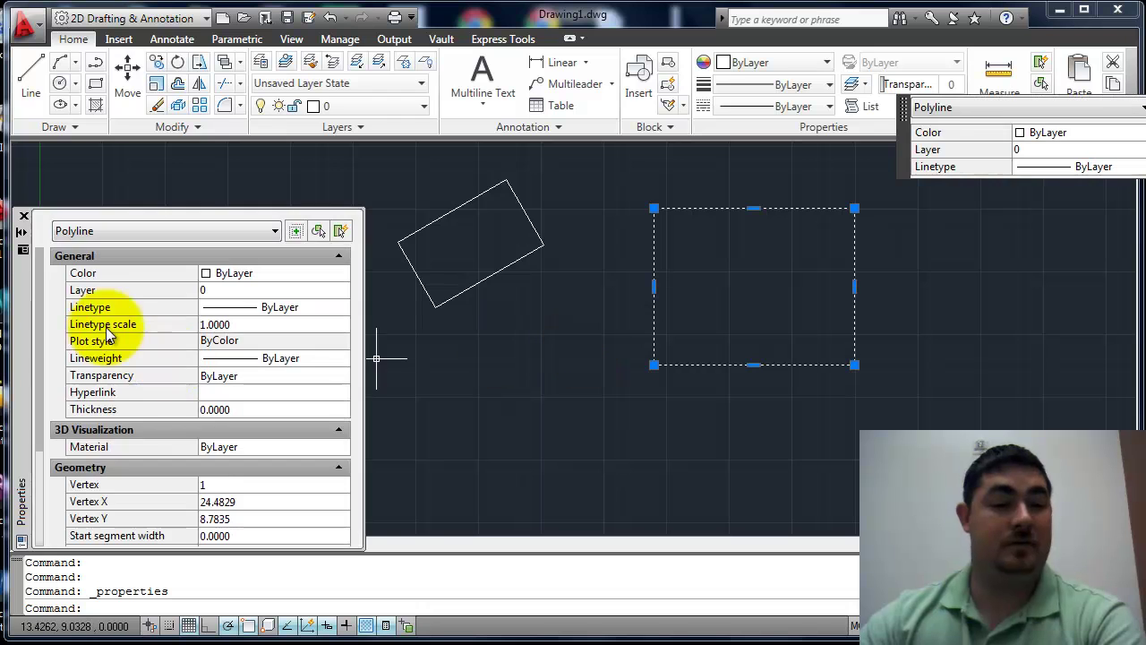
{"action": "left_click_drag", "start_coordinate": [22, 314], "coordinate": [137, 130]}
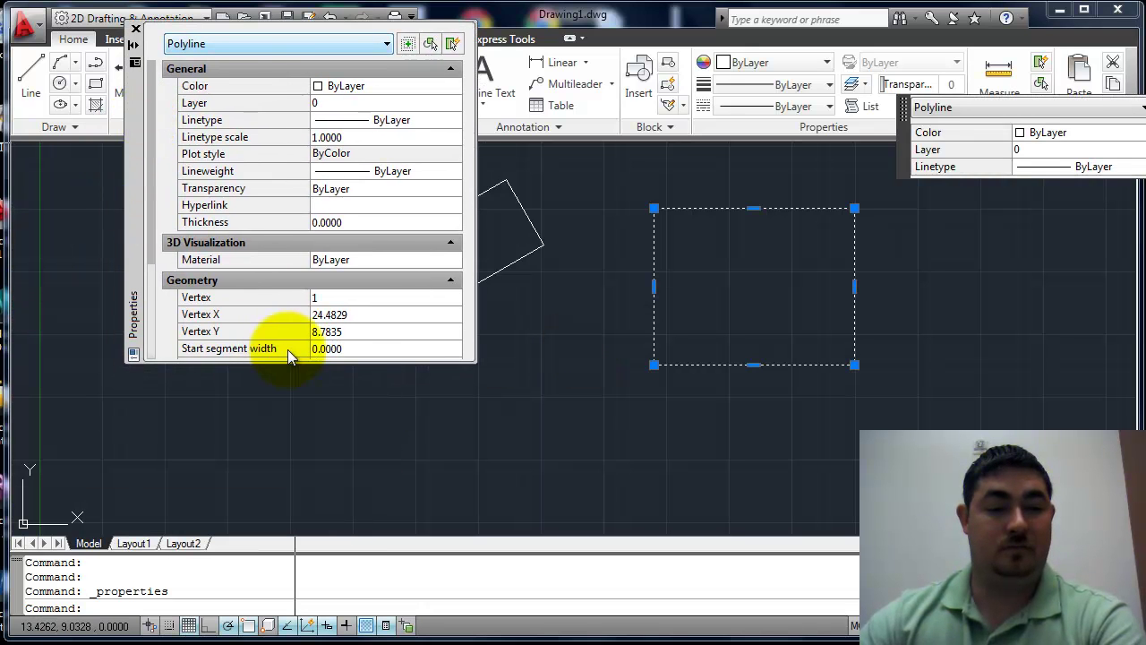
{"action": "left_click_drag", "start_coordinate": [153, 253], "coordinate": [157, 360]}
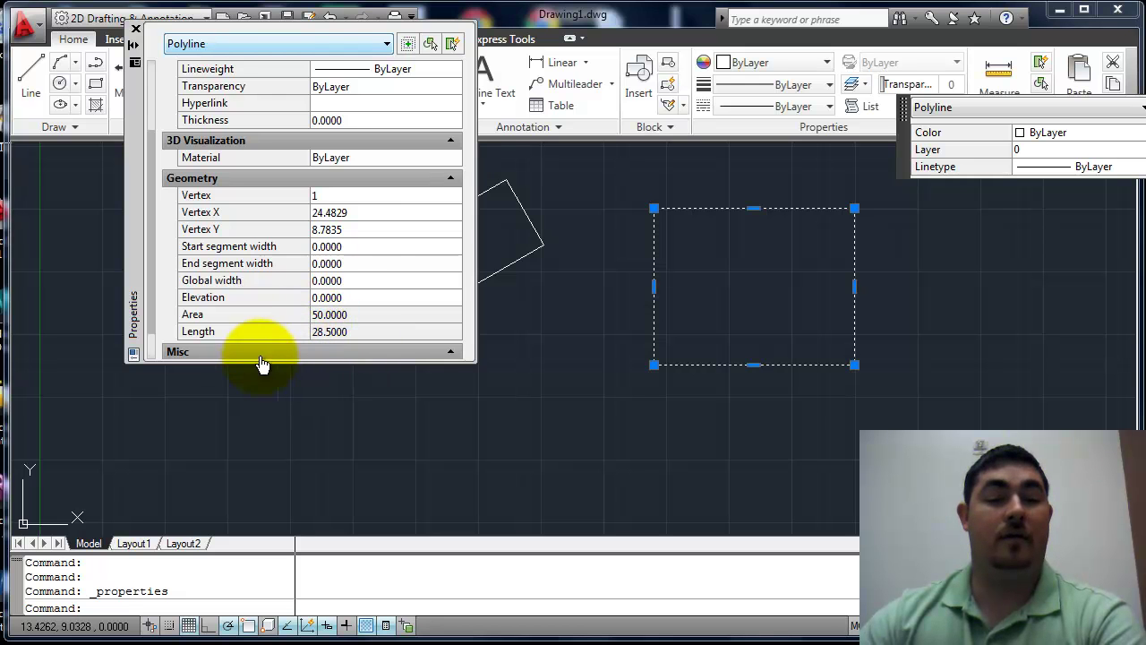
{"action": "left_click", "coordinate": [135, 29]}
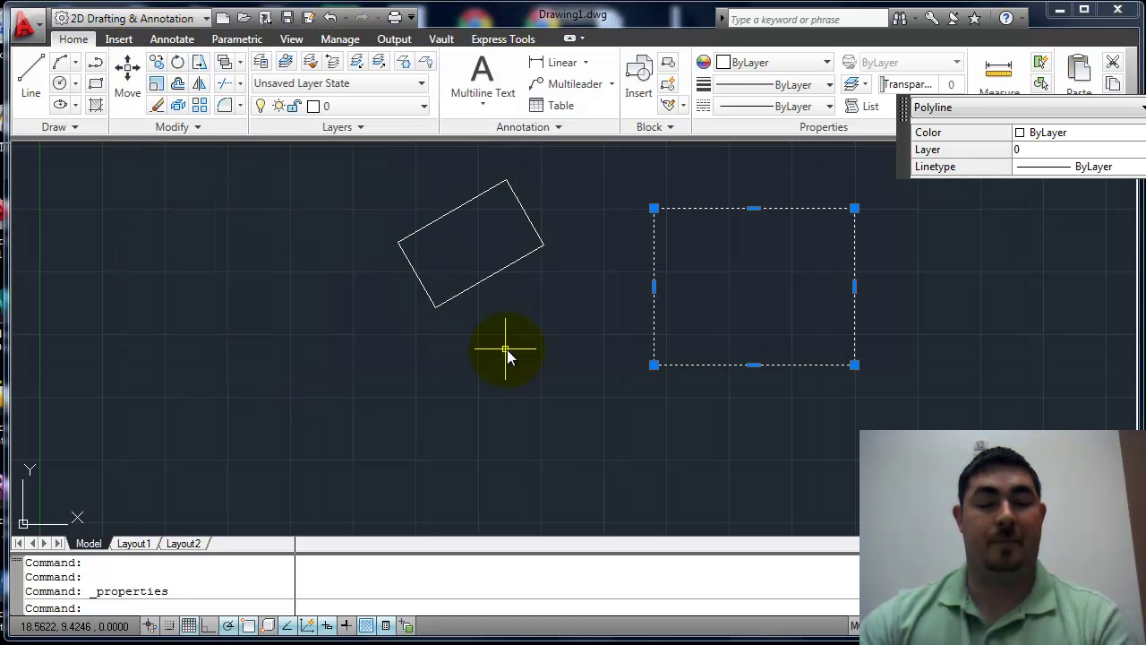
- Erase both rectangles with one selection window and restart the rectangle command
{"action": "key", "text": "Escape"}
{"action": "key", "text": "Escape"}
{"action": "left_click", "coordinate": [697, 192]}
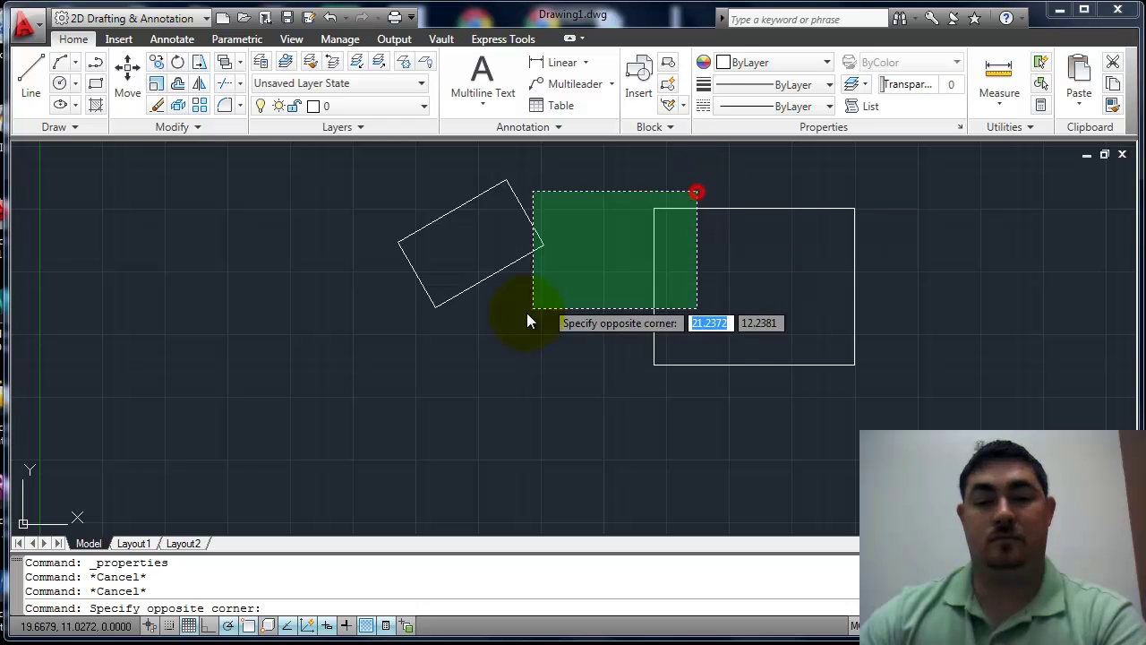
{"action": "left_click", "coordinate": [520, 317]}
{"action": "key", "text": "Delete"}
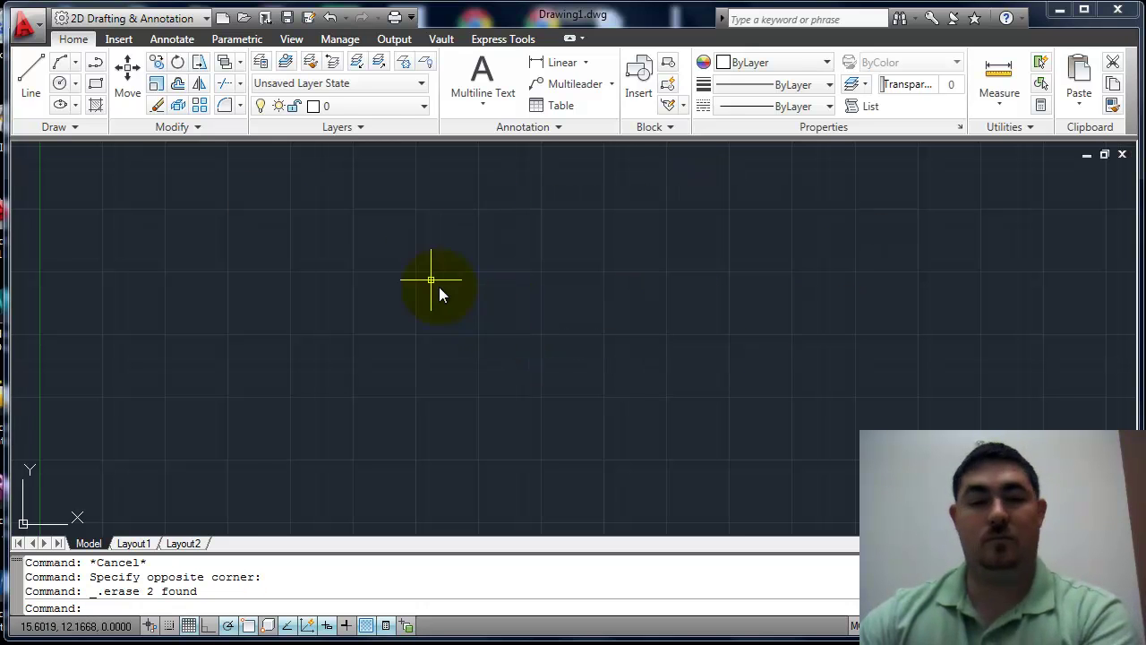
{"action": "left_click", "coordinate": [96, 85]}
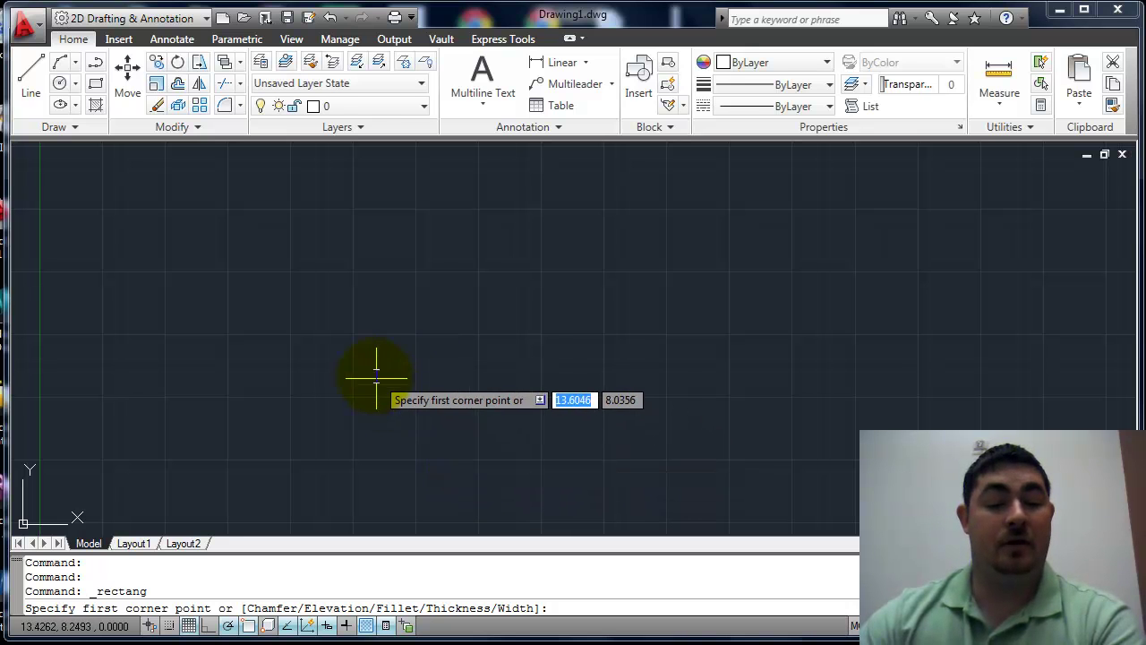
- Draw a rectangle with 0.2 by 0.2 chamfered corners
{"action": "key", "text": "Return"}
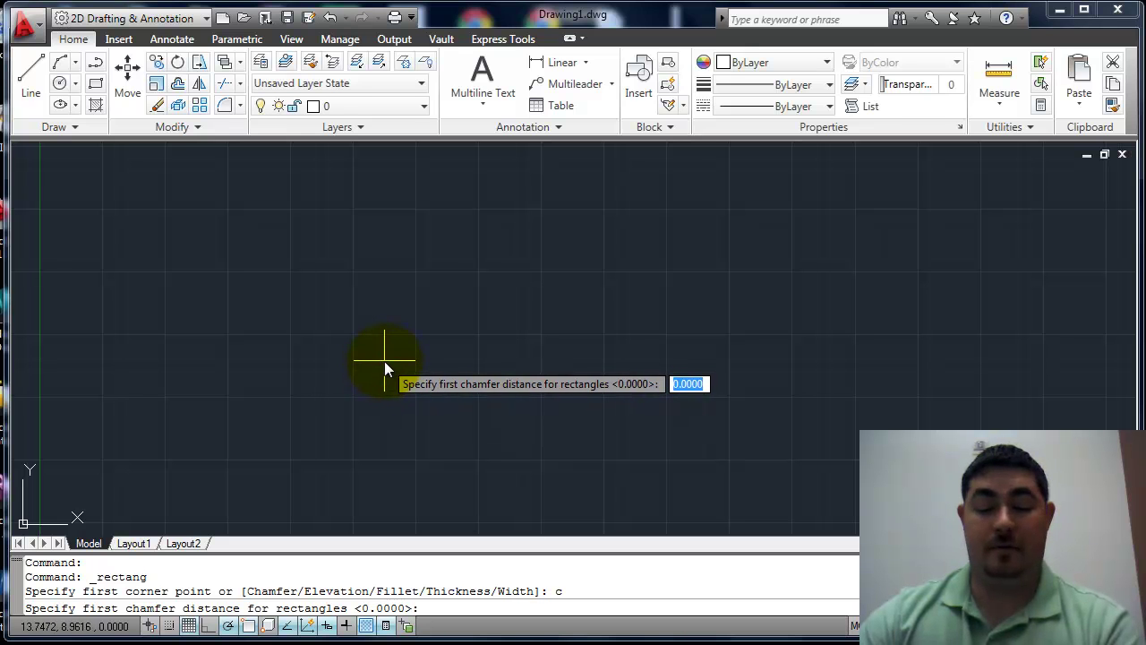
{"action": "key", "text": "Return"}
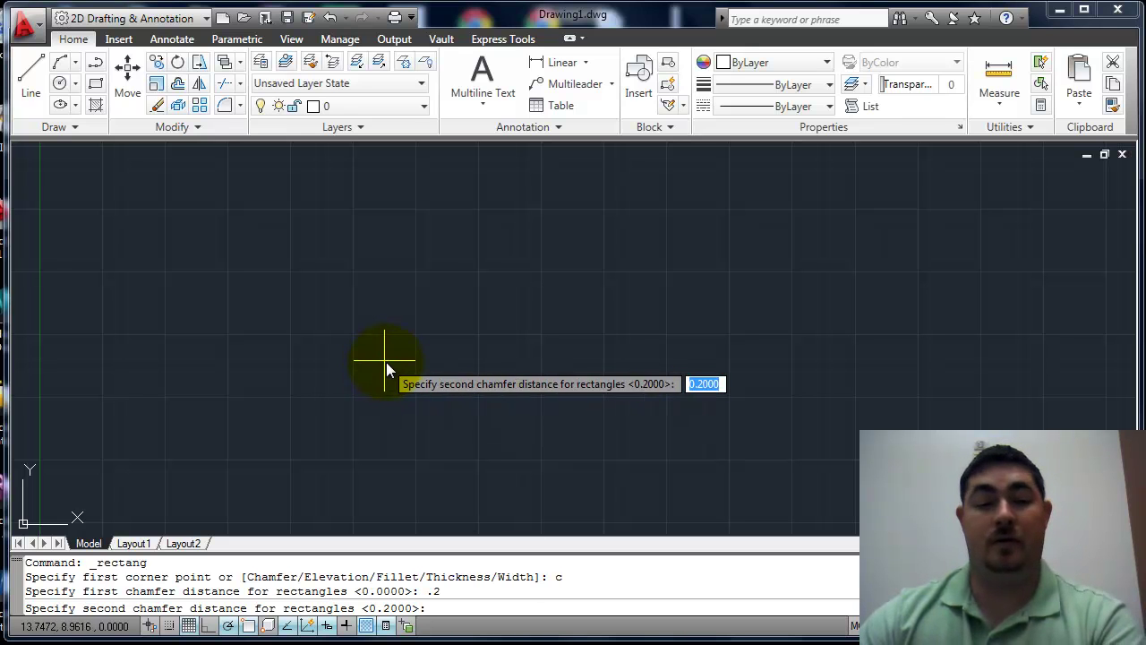
{"action": "key", "text": "Return"}
{"action": "left_click", "coordinate": [358, 415]}
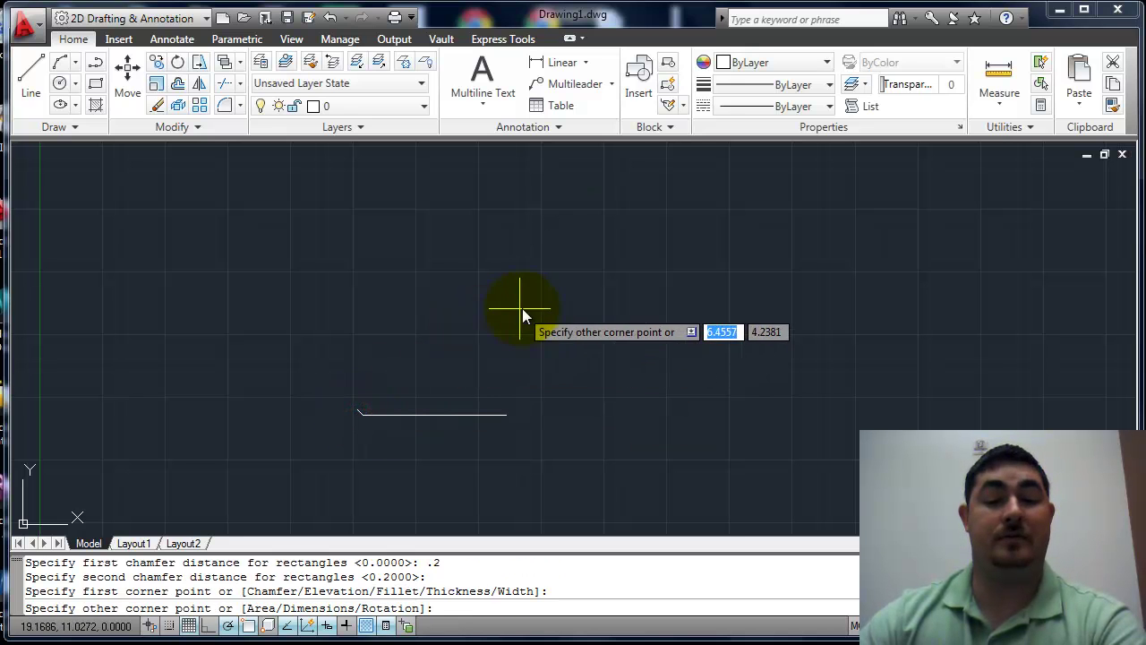
{"action": "left_click", "coordinate": [545, 298]}
- Select the chamfered rectangle and erase it
{"action": "scroll", "coordinate": [363, 321], "scroll_direction": "up", "scroll_amount": 6}
{"action": "scroll", "coordinate": [358, 321], "scroll_direction": "up", "scroll_amount": 2}
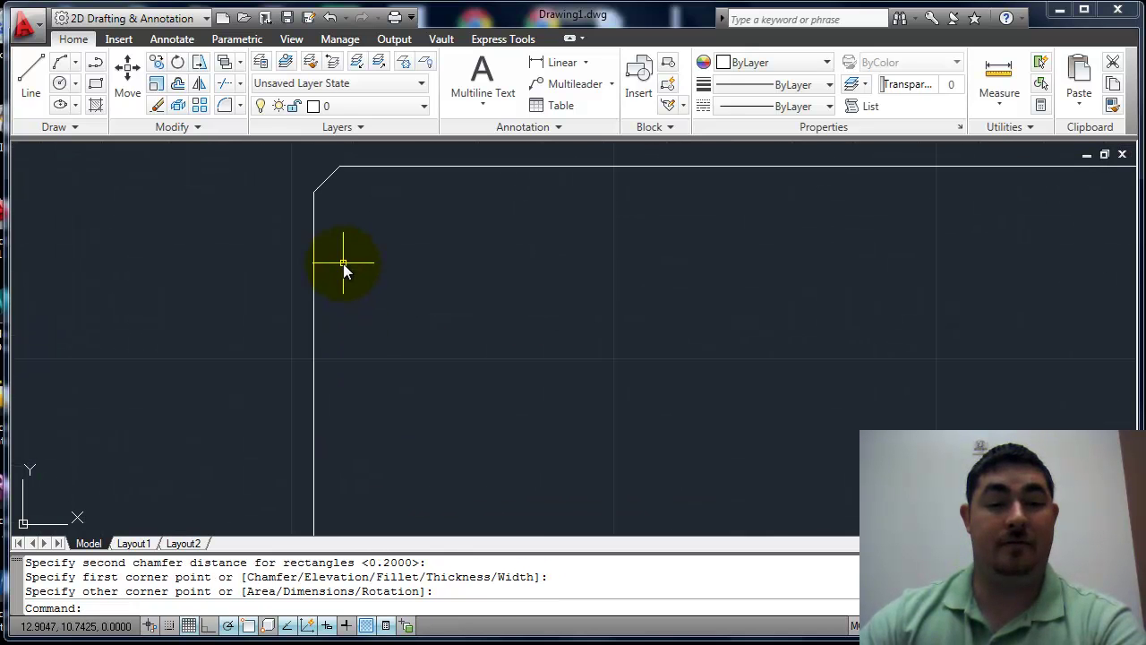
{"action": "mouse_move", "coordinate": [344, 208]}
{"action": "middle_mouse_down"}
{"action": "mouse_move", "coordinate": [353, 192]}
{"action": "mouse_move", "coordinate": [346, 206]}
{"action": "mouse_move", "coordinate": [385, 188]}
{"action": "middle_mouse_up"}
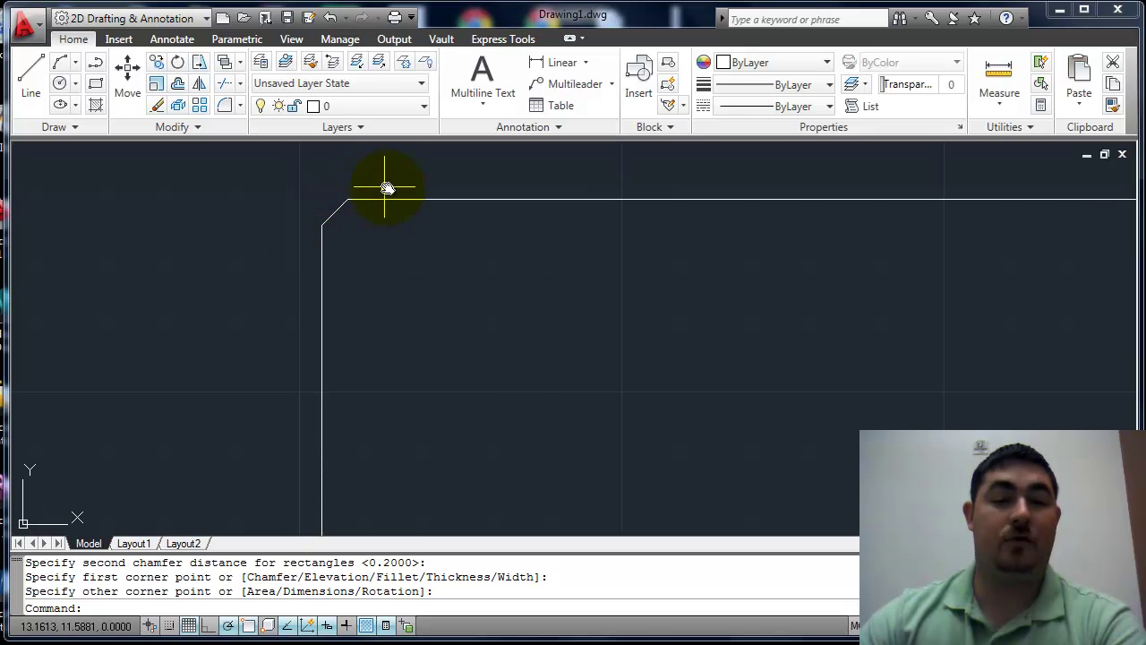
{"action": "scroll", "coordinate": [504, 391], "scroll_direction": "down", "scroll_amount": 2}
{"action": "middle_click_drag", "start_coordinate": [891, 364], "coordinate": [814, 267]}
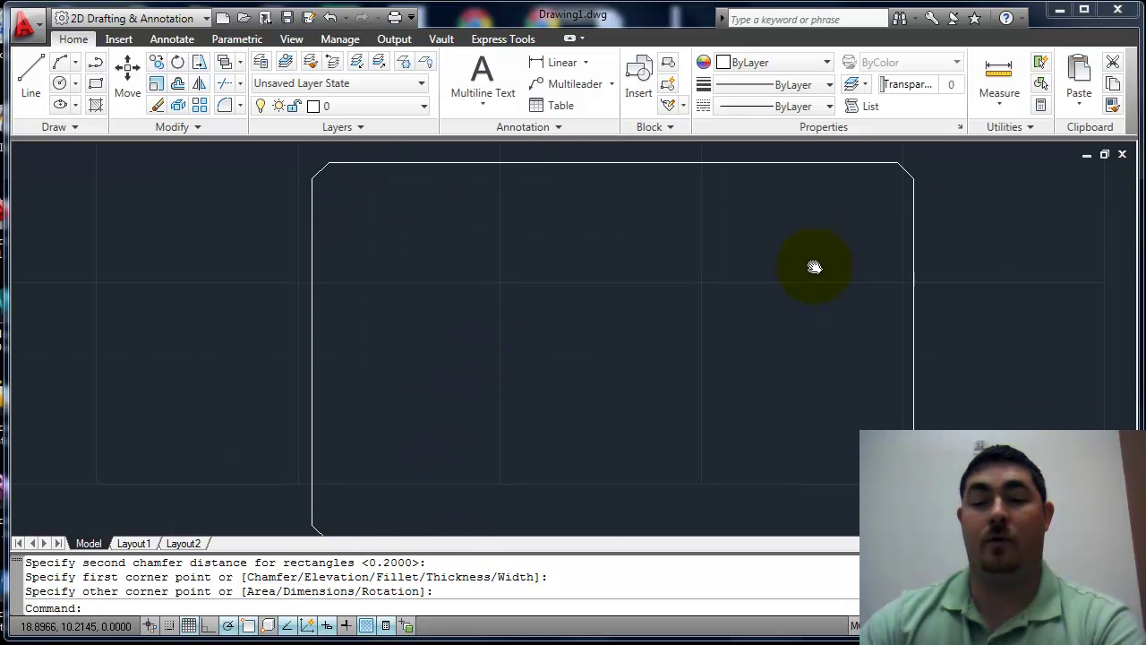
{"action": "left_click", "coordinate": [929, 312]}
{"action": "left_click", "coordinate": [873, 332]}
{"action": "key", "text": "Delete"}
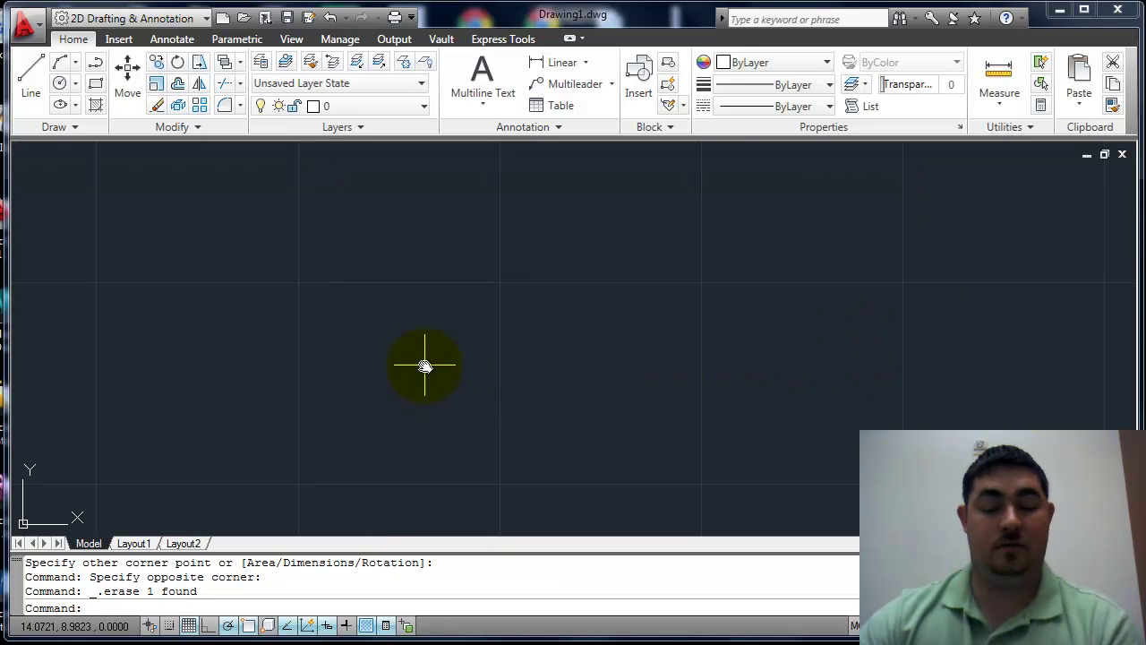
- Set the rectangle fillet radius to 0.5 and draw a small rounded-corner rectangle
{"action": "key", "text": "Return"}
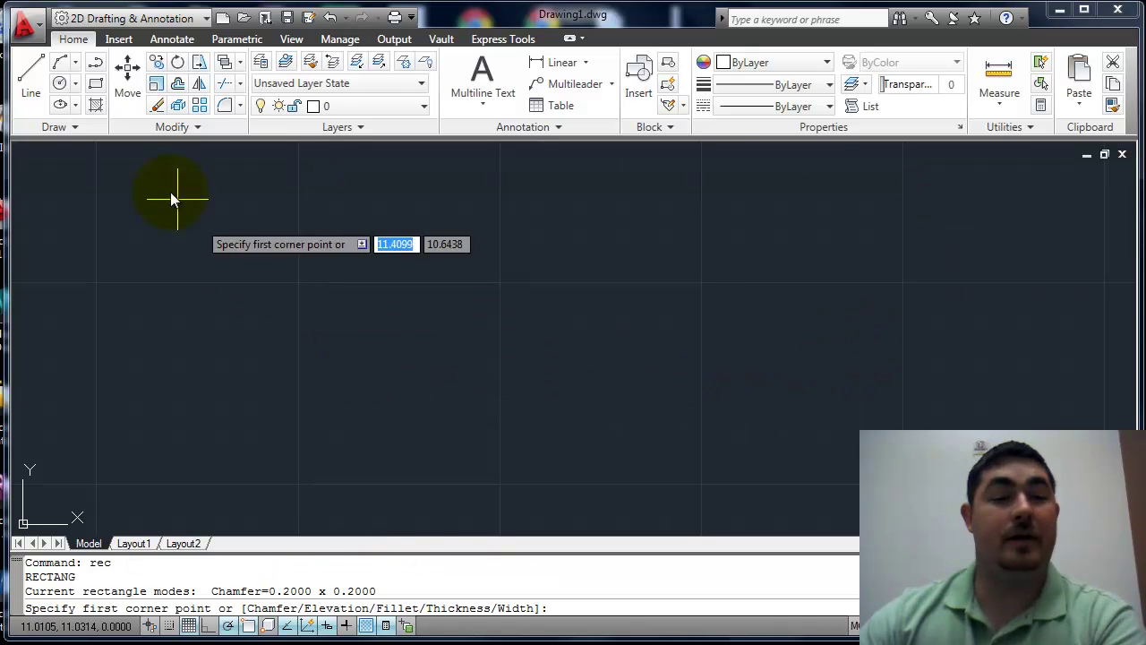
{"action": "type", "text": "f"}
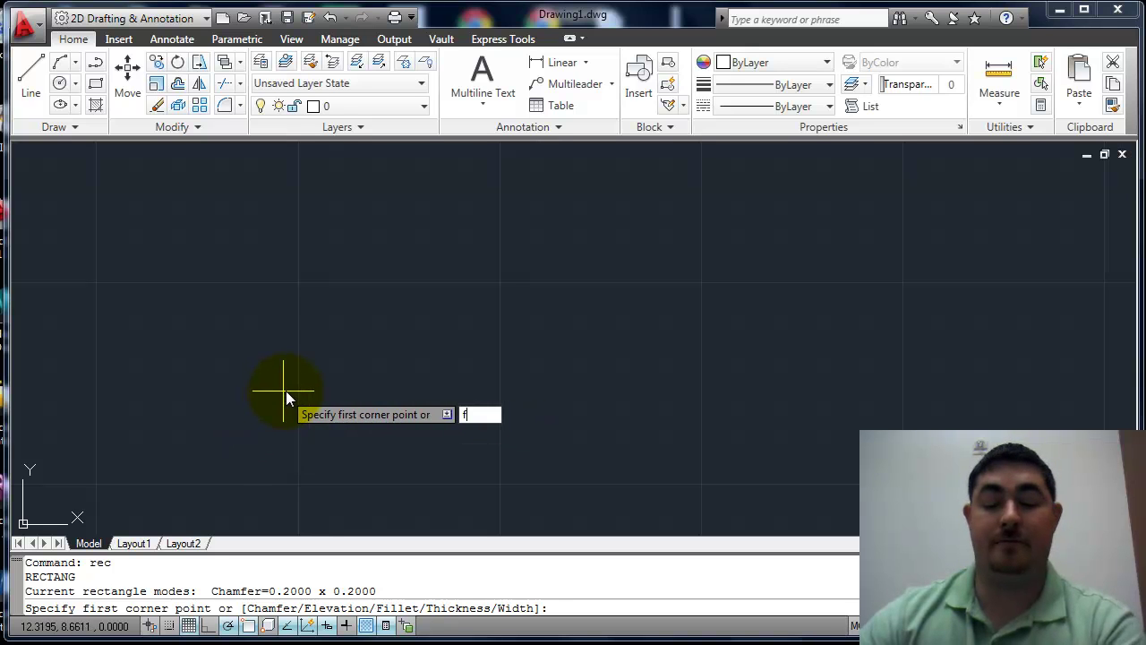
{"action": "key", "text": "Return"}
{"action": "type", "text": ".5"}
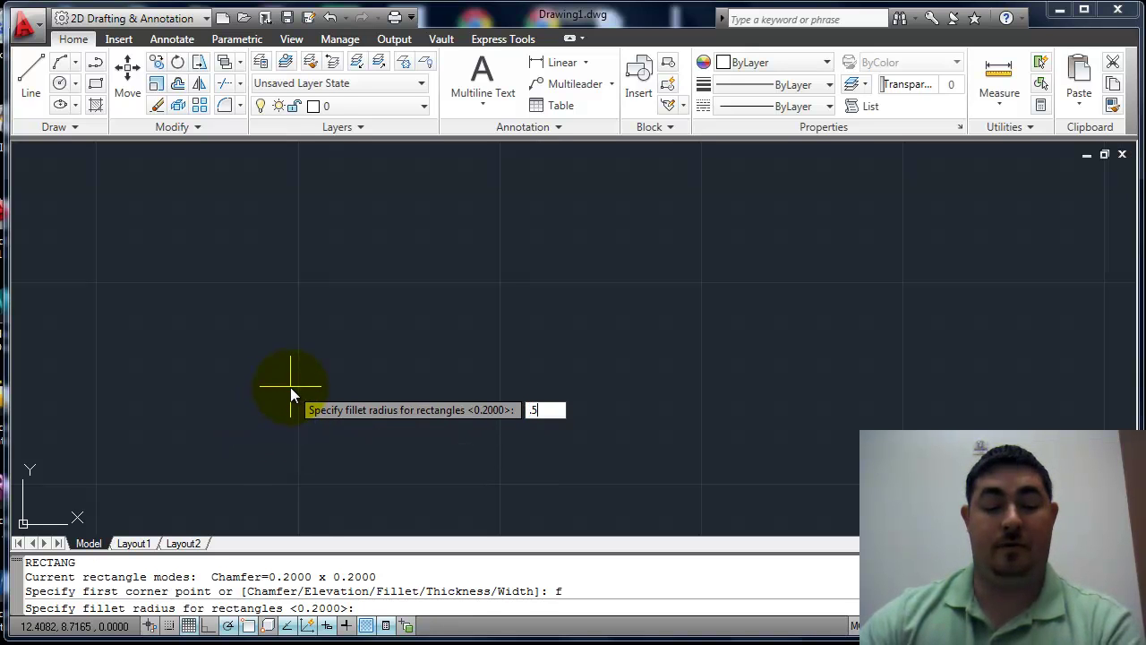
{"action": "key", "text": "Return"}
{"action": "left_click", "coordinate": [304, 437]}
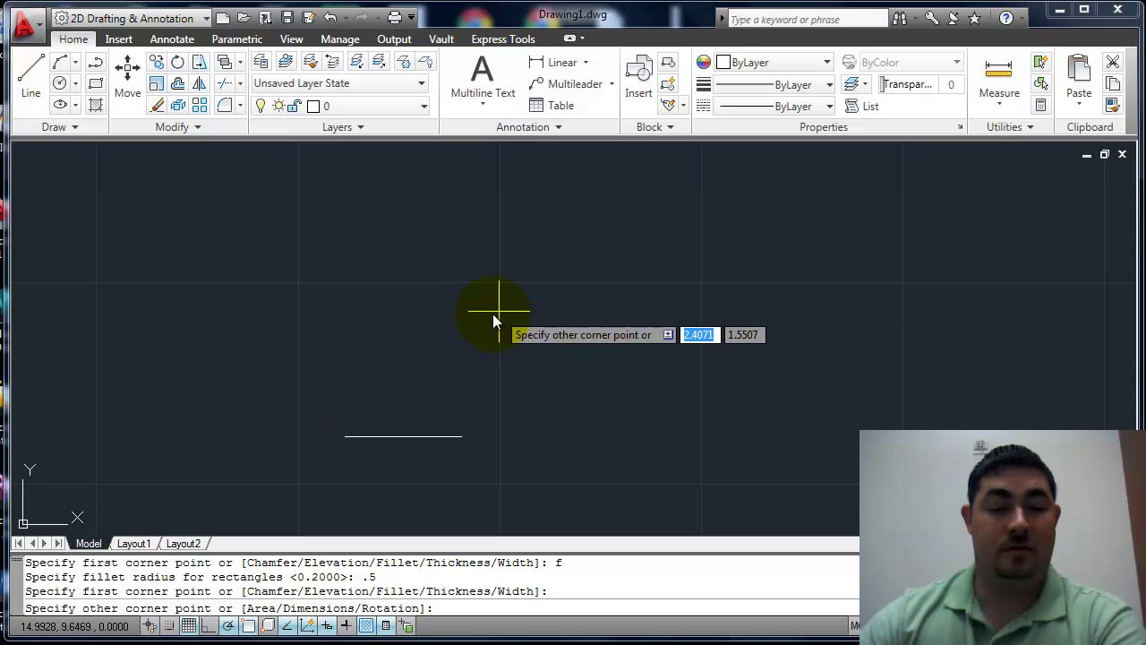
{"action": "left_click", "coordinate": [345, 411]}
- Zoom in and erase the small rounded rectangle
{"action": "scroll", "coordinate": [335, 415], "scroll_direction": "up", "scroll_amount": 5}
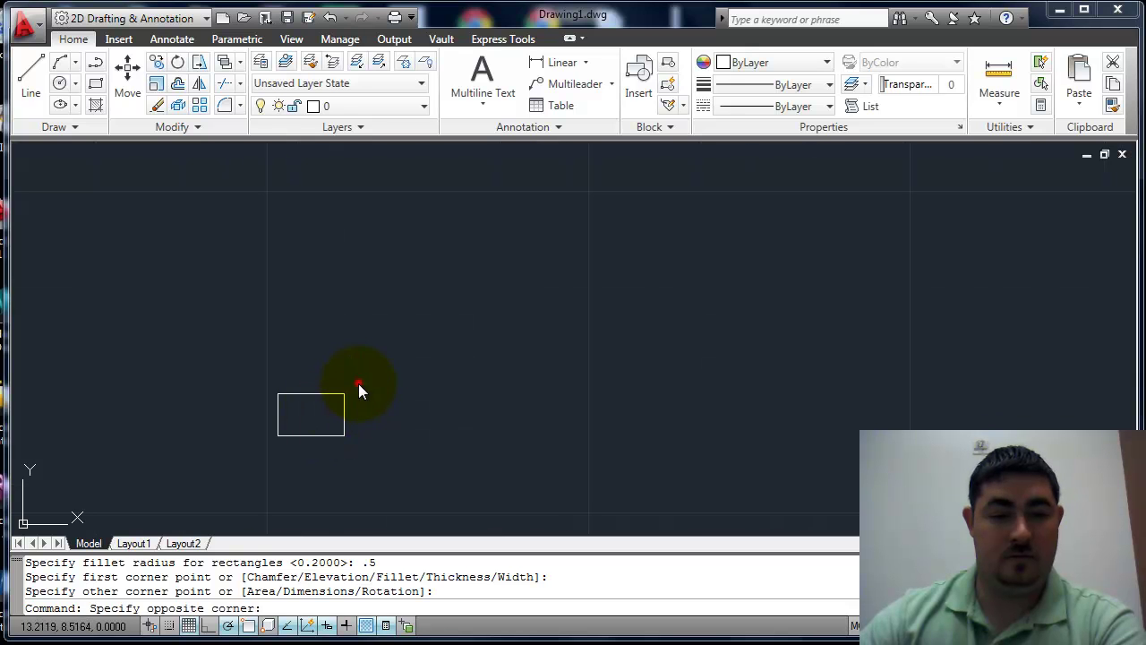
{"action": "left_click", "coordinate": [332, 395]}
{"action": "key", "text": "Delete"}
{"action": "scroll", "coordinate": [330, 381], "scroll_direction": "down", "scroll_amount": 3}
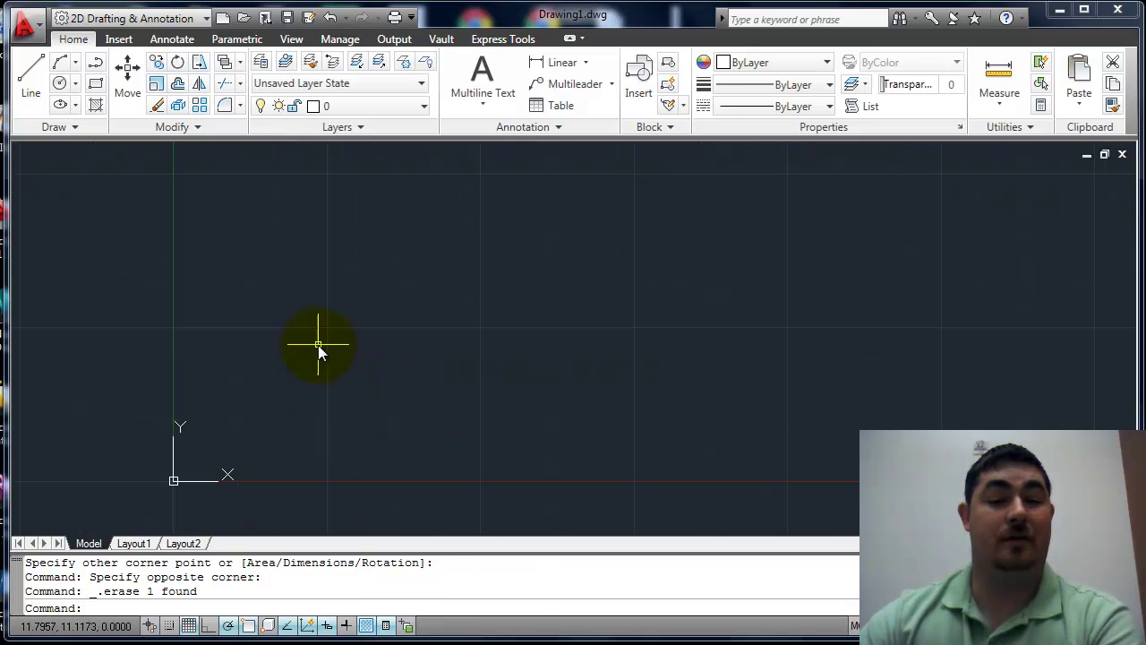
- Draw a larger rounded rectangle from near the origin, then select and delete it
{"action": "left_click", "coordinate": [95, 83]}
{"action": "left_click", "coordinate": [287, 414]}
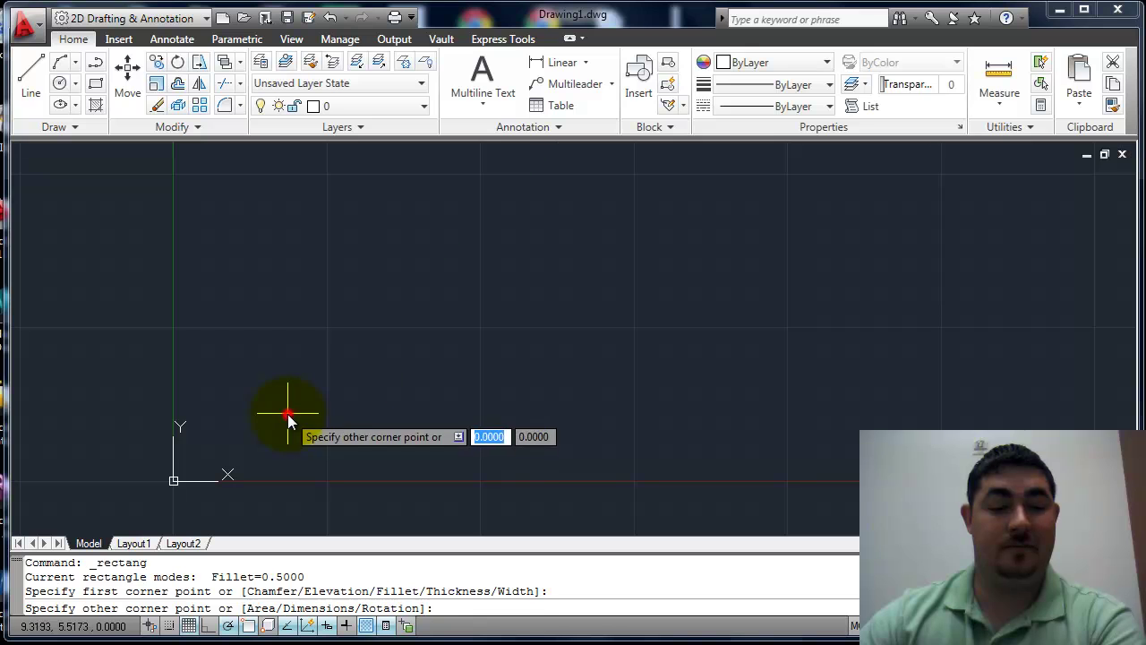
{"action": "left_click", "coordinate": [473, 289]}
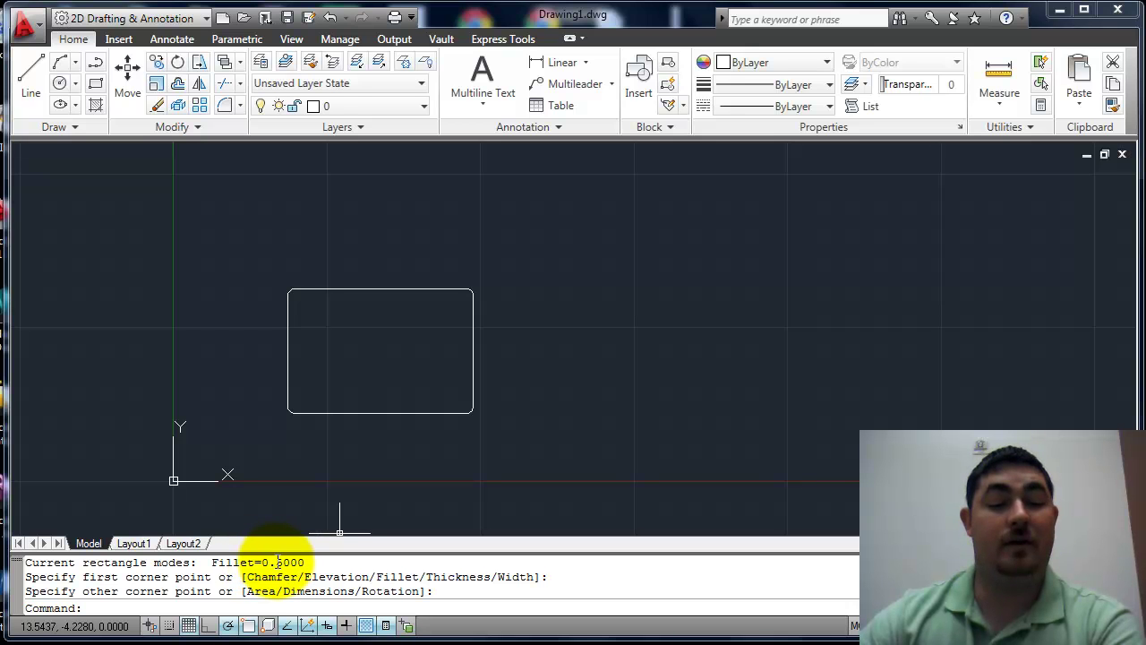
{"action": "left_click", "coordinate": [362, 416]}
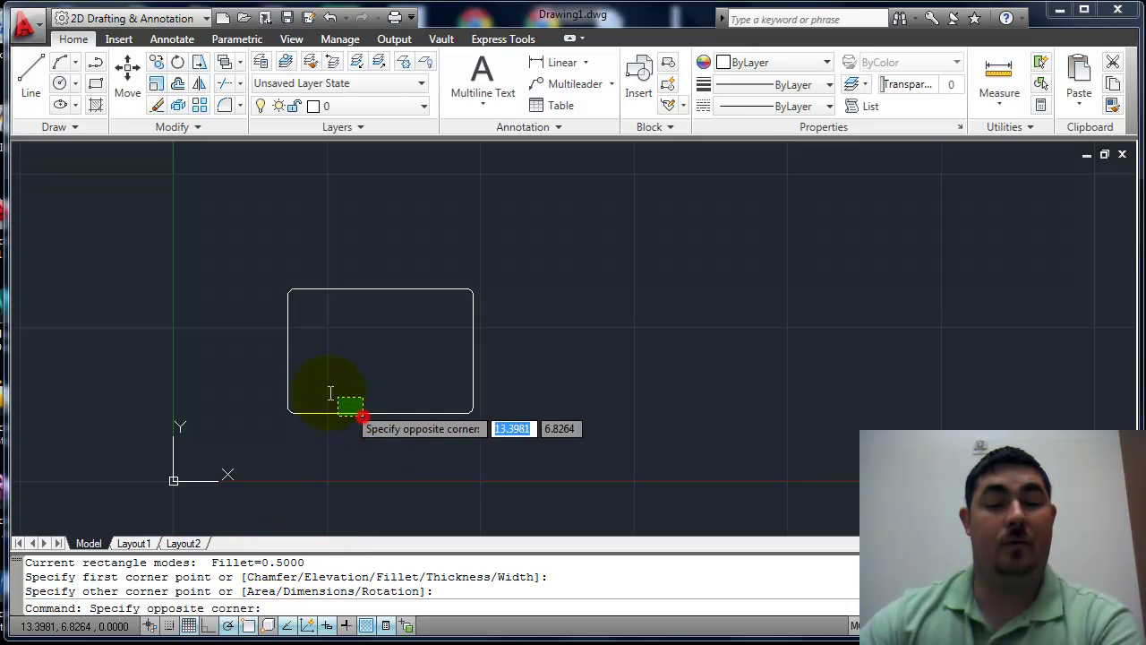
{"action": "left_click", "coordinate": [325, 388]}
{"action": "key", "text": "Delete"}
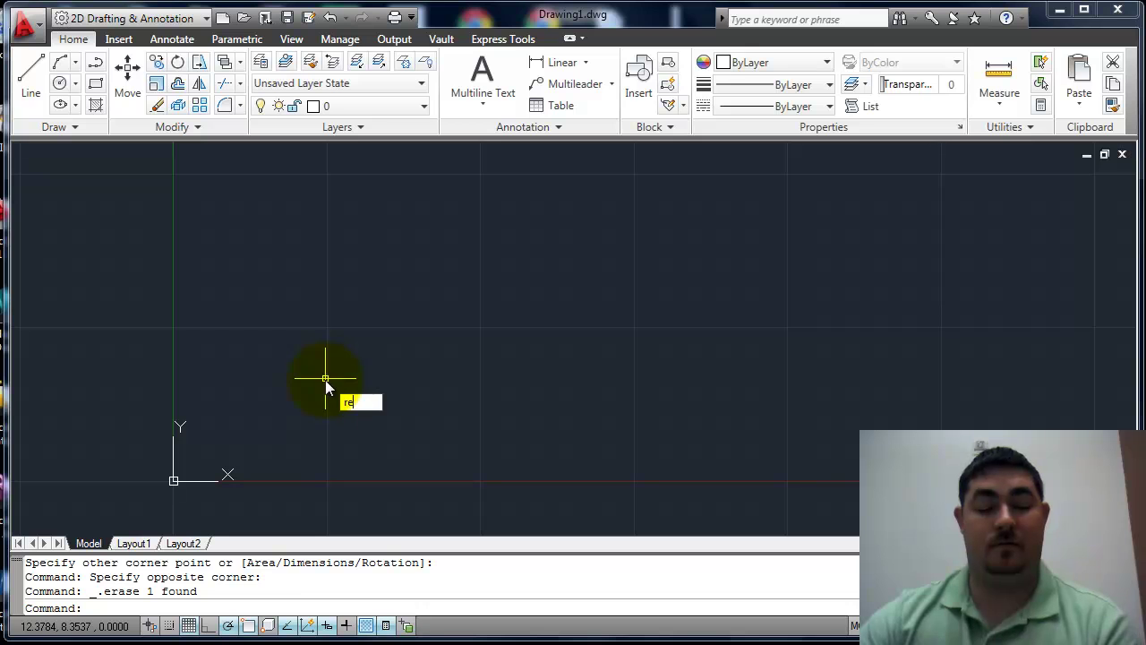
- Set the rectangle line width to 0.1 and draw a thick rounded rectangle
{"action": "key", "text": "Return"}
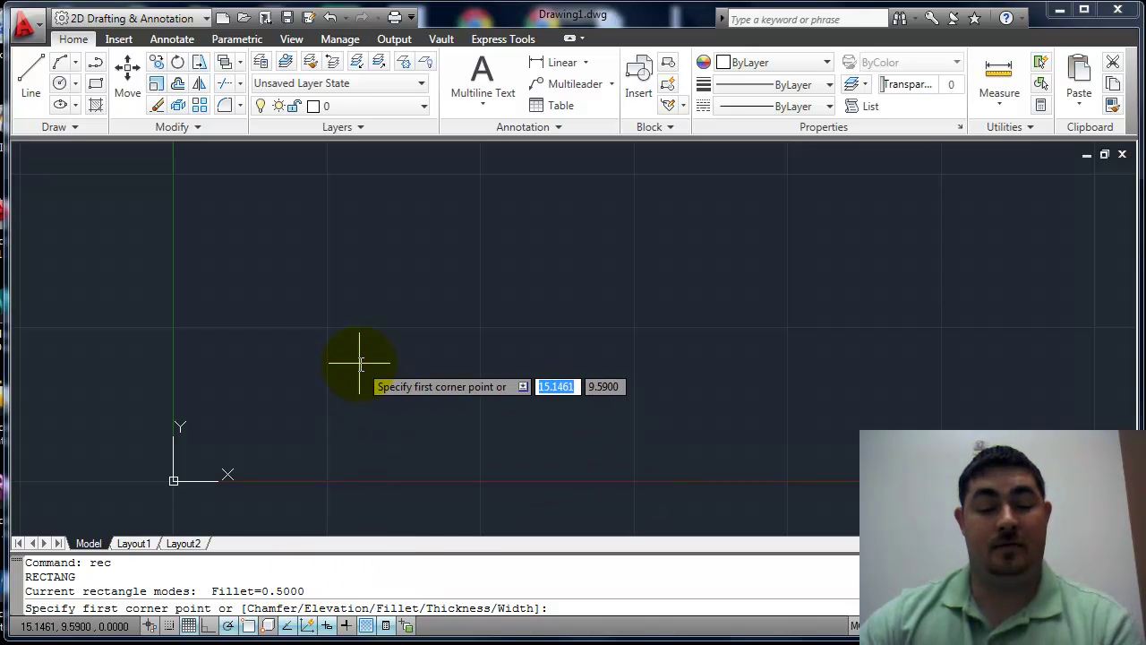
{"action": "key", "text": "Return"}
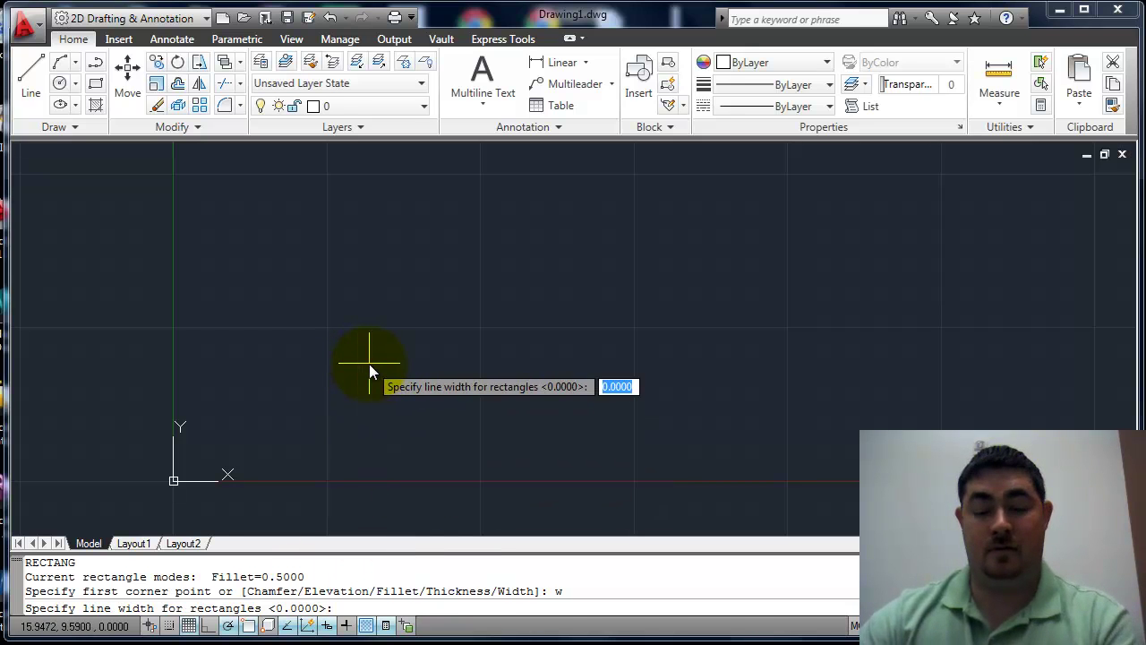
{"action": "type", "text": ".1"}
{"action": "key", "text": "Return"}
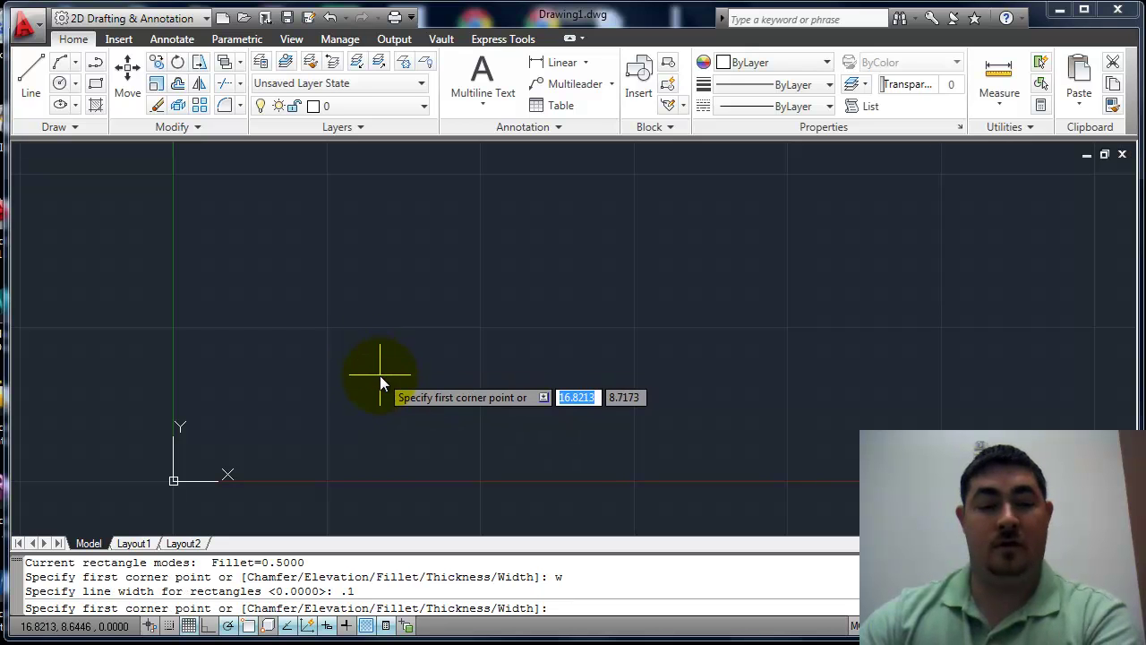
{"action": "left_click", "coordinate": [375, 393]}
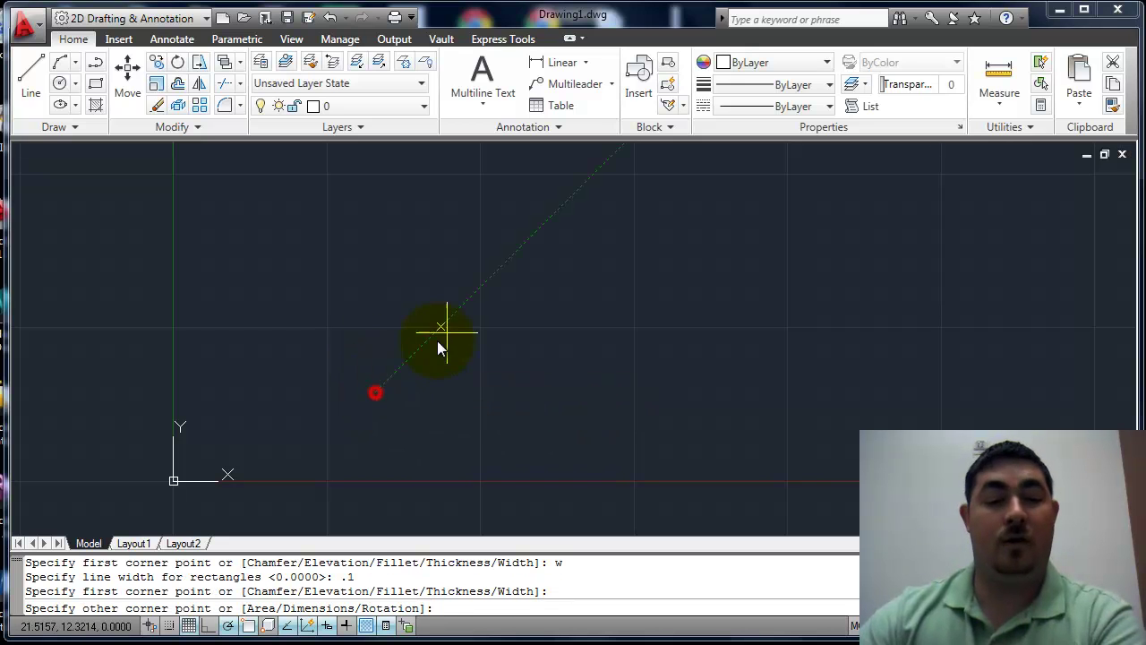
{"action": "left_click", "coordinate": [526, 287]}
- Zoom in to inspect the thick rectangle, then crossing-select and delete it
{"action": "scroll", "coordinate": [523, 394], "scroll_direction": "up", "scroll_amount": 5}
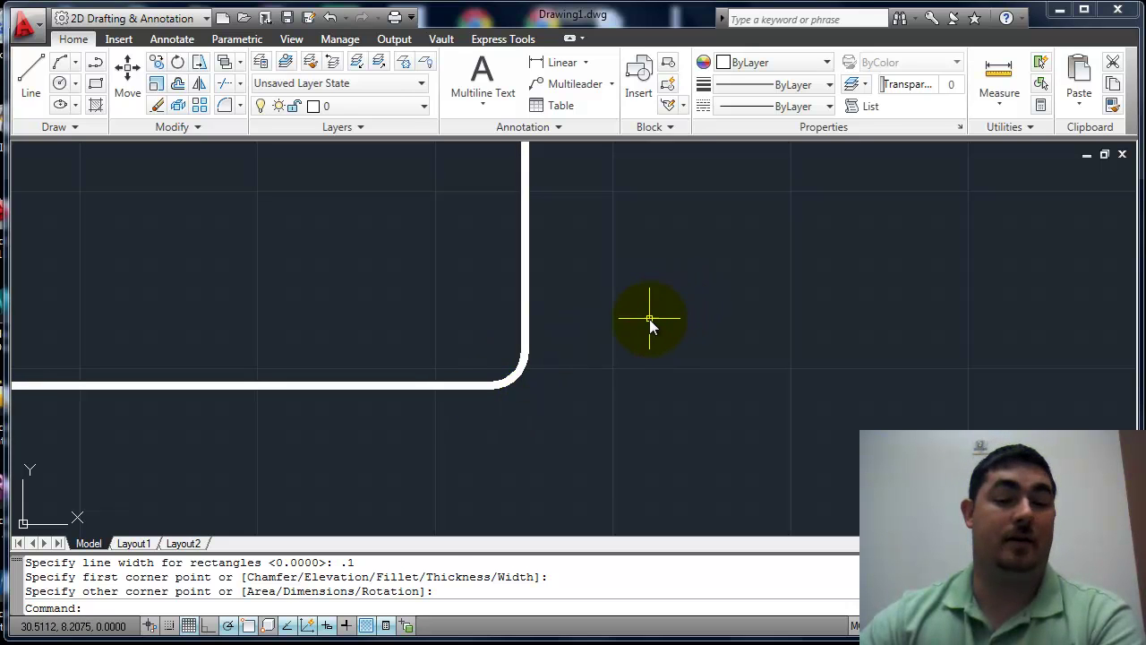
{"action": "left_click", "coordinate": [533, 314]}
{"action": "left_click", "coordinate": [497, 317]}
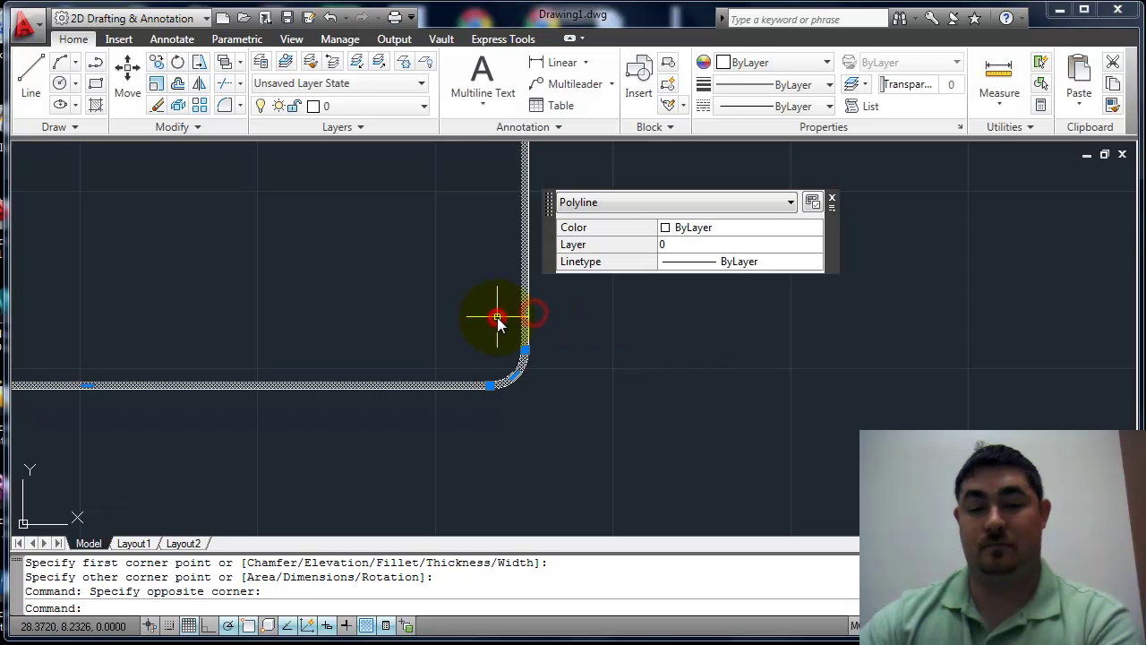
{"action": "key", "text": "Delete"}
{"action": "scroll", "coordinate": [546, 396], "scroll_direction": "down", "scroll_amount": 4}
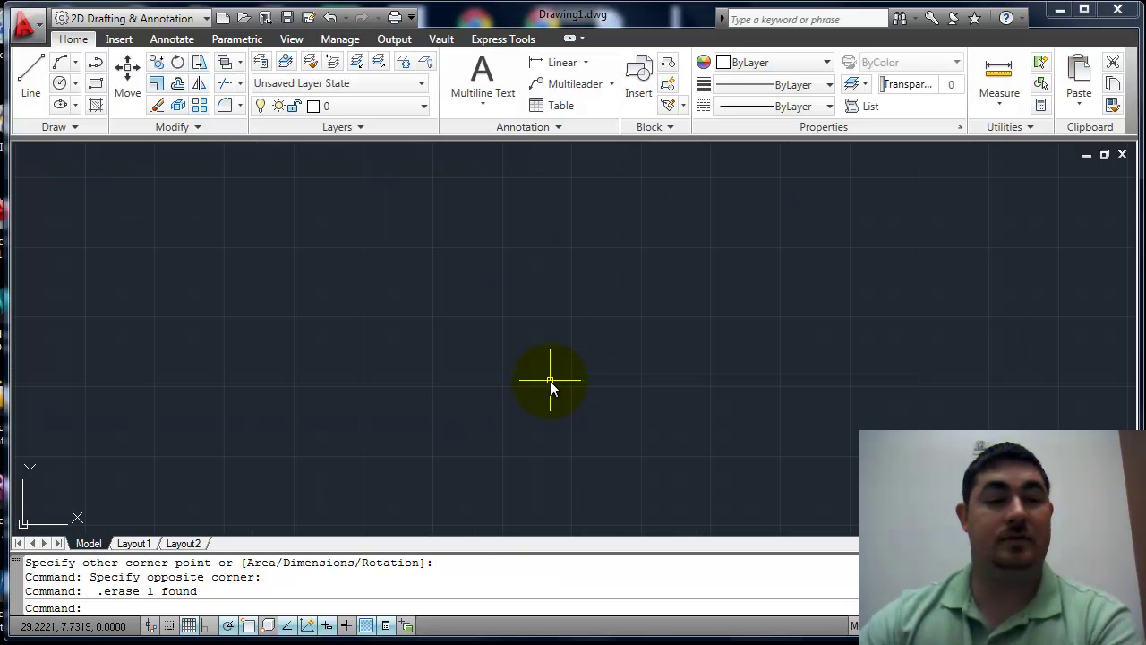